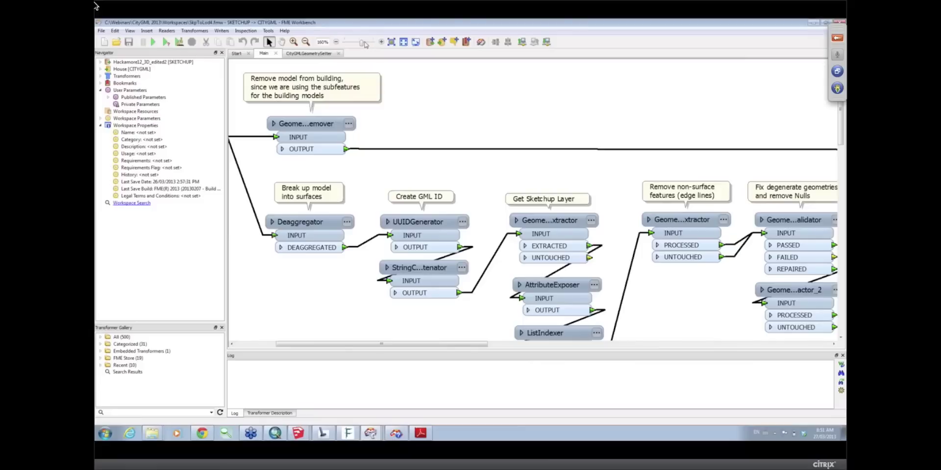
- Survey the zoomed-out SkpToLod4 transformer chain, then list the open SketchUp windows
left_click_drag(365, 43, 359, 44)
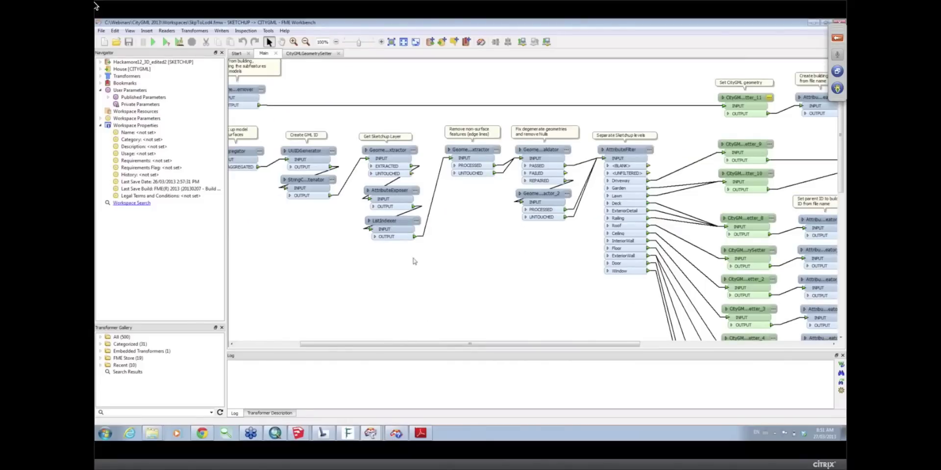
left_click_drag(427, 345, 479, 359)
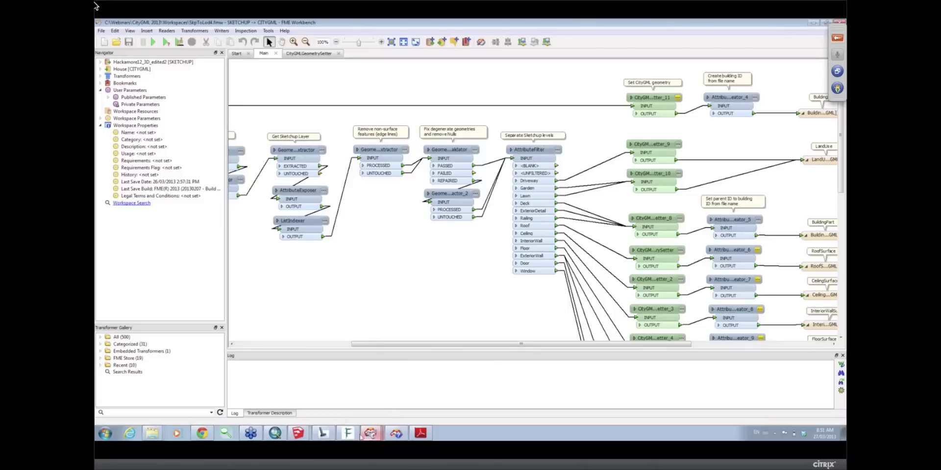
left_click(303, 436)
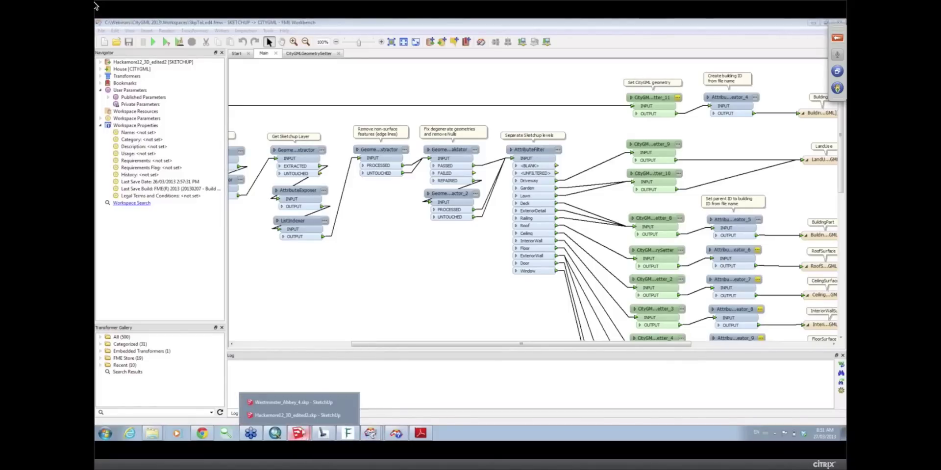
- Show the Hackamore12 model's layer list, make InteriorWall current, then return to SkpToLod4.fmw
left_click(307, 416)
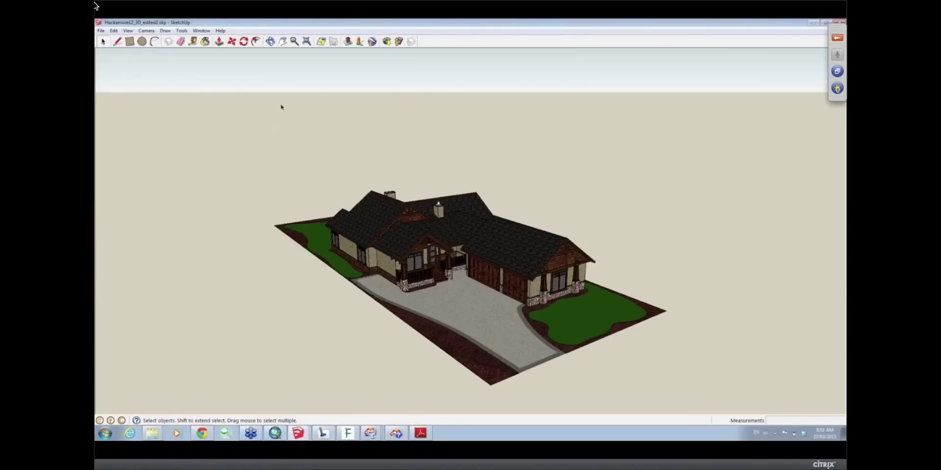
left_click(195, 32)
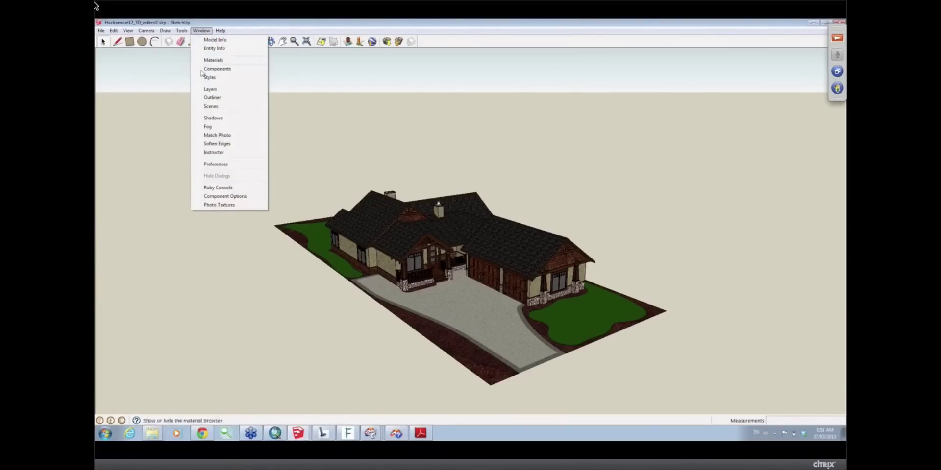
left_click(210, 89)
left_click_drag(572, 87, 714, 71)
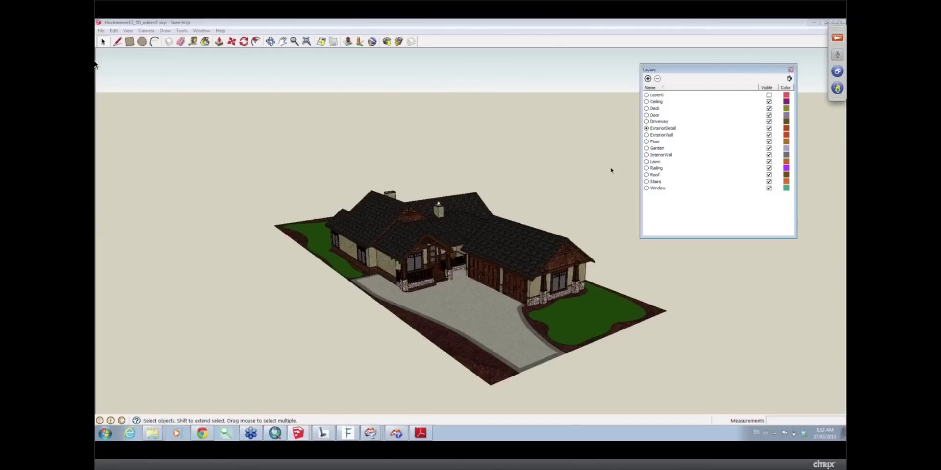
left_click(647, 155)
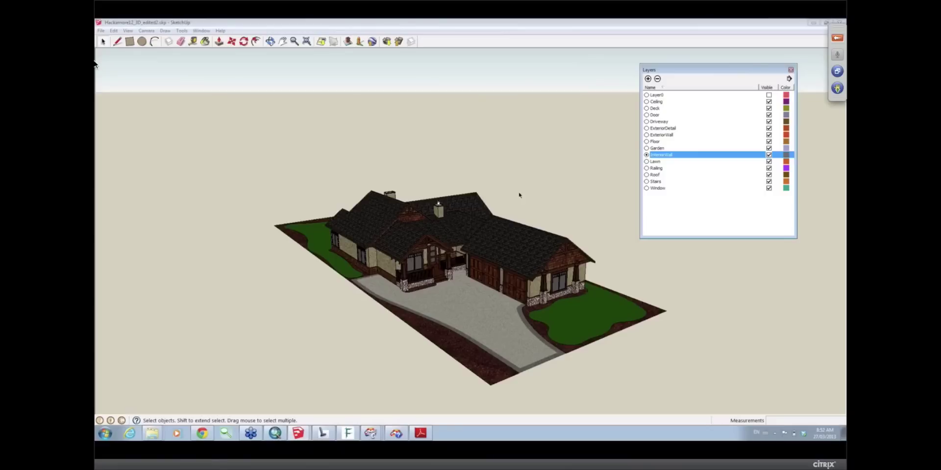
left_click(369, 434)
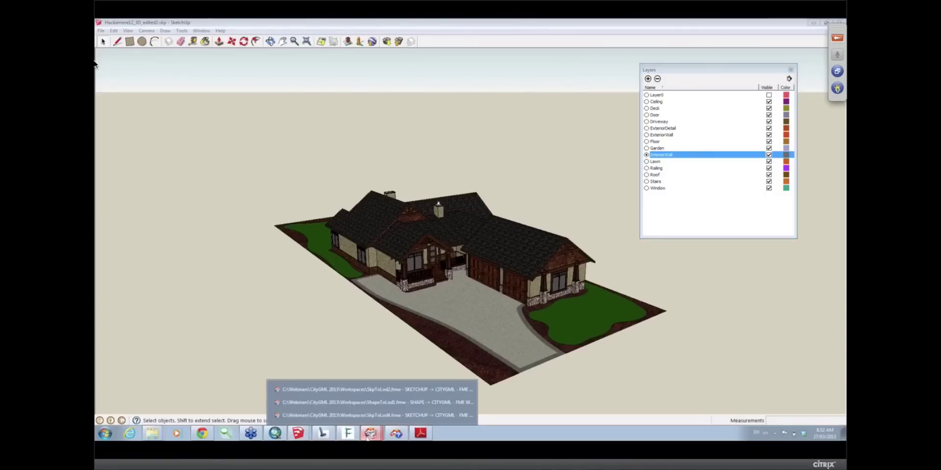
left_click(367, 415)
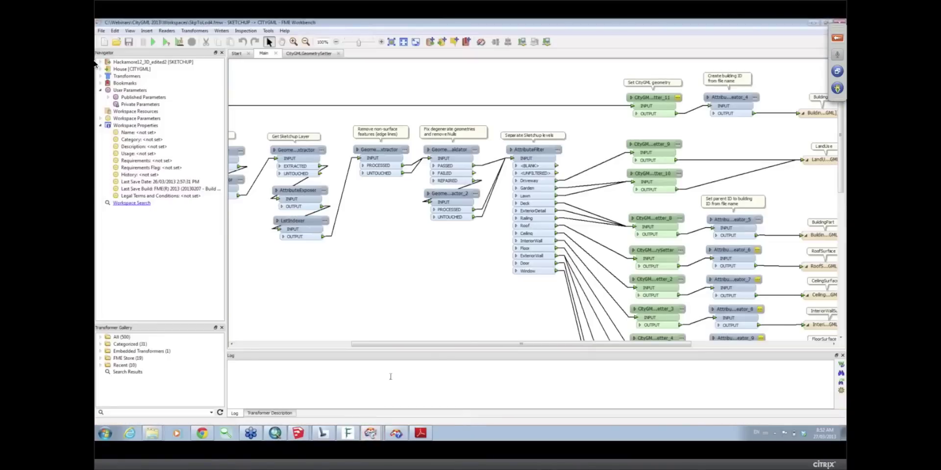
left_click_drag(415, 345, 299, 344)
scroll(828, 142, "up", 2)
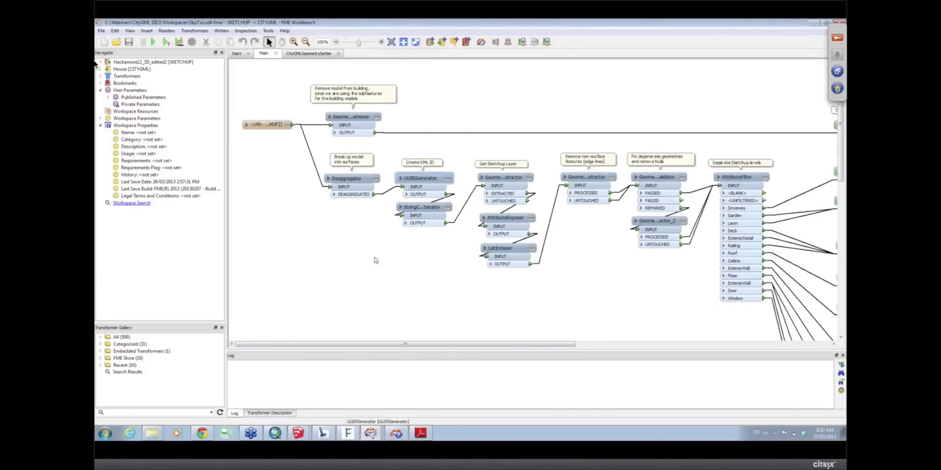
left_click_drag(334, 346, 333, 347)
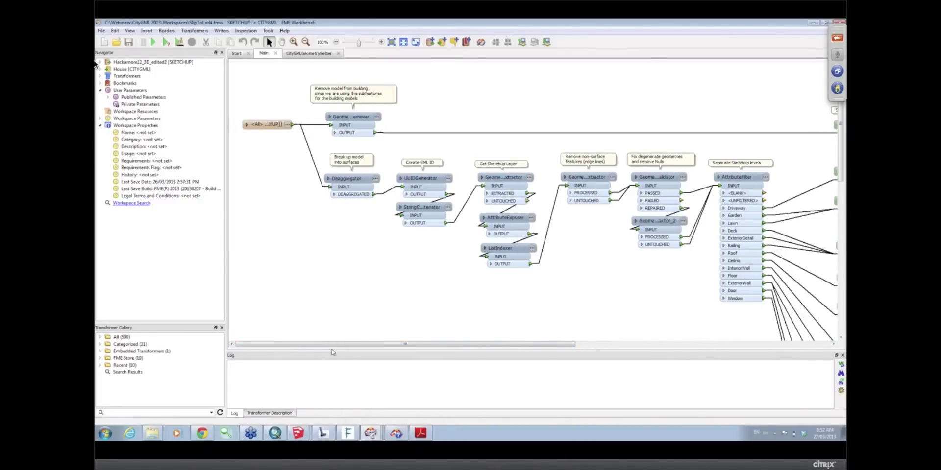
left_click_drag(338, 347, 539, 349)
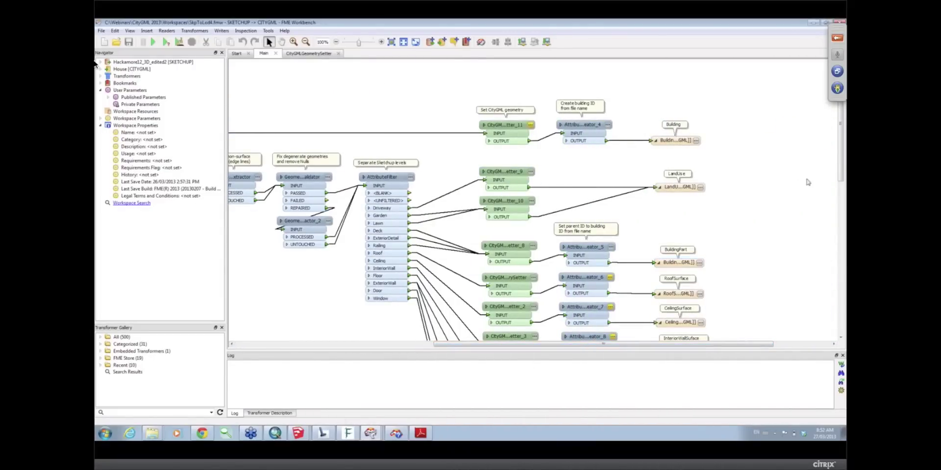
scroll(807, 182, "down", 3)
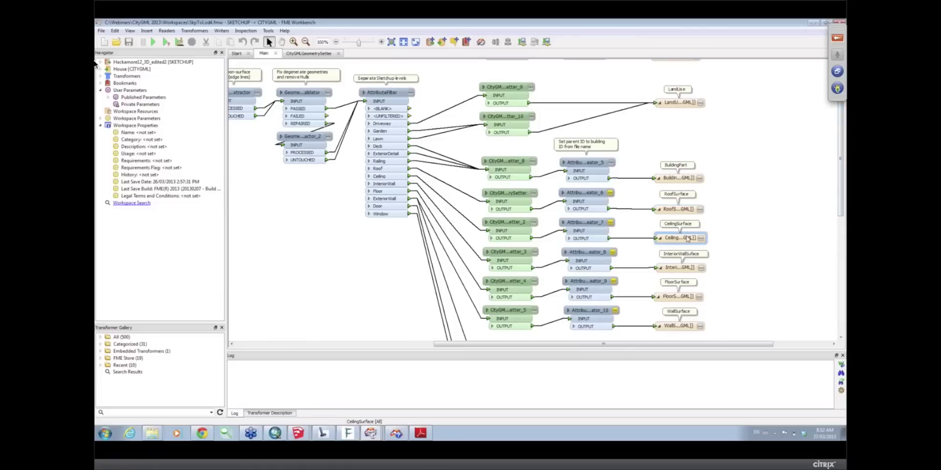
left_click_drag(842, 197, 842, 180)
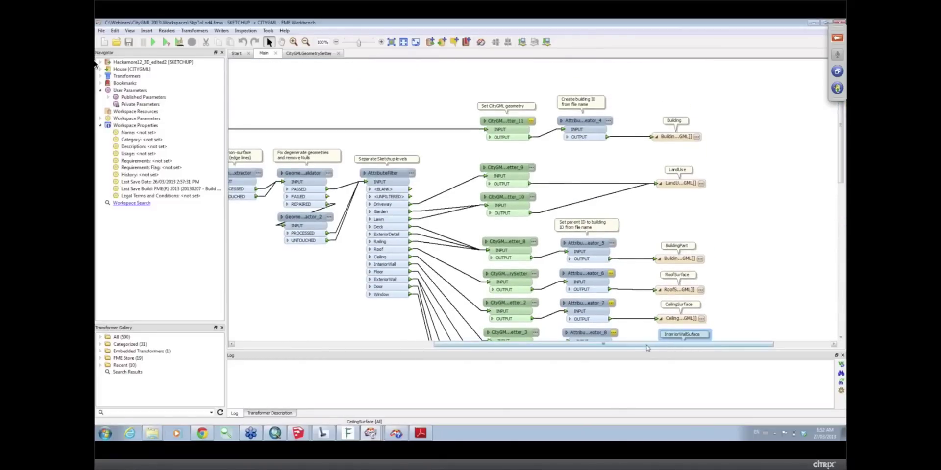
left_click_drag(647, 348, 448, 348)
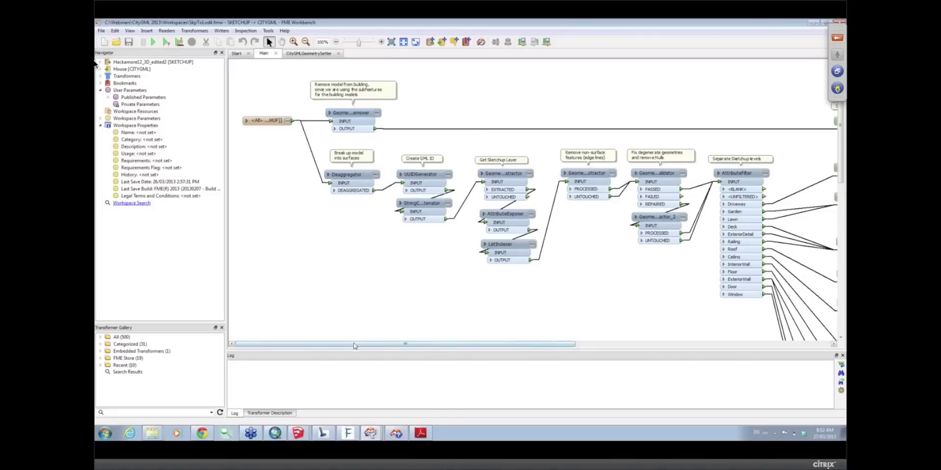
mouse_move(355, 346)
left_mouse_down()
mouse_move(460, 360)
mouse_move(353, 364)
left_mouse_up()
left_click_drag(347, 345, 552, 359)
- Set CityGMLGeometrySetter_11's feature role to cityObjectMember
double_click(500, 133)
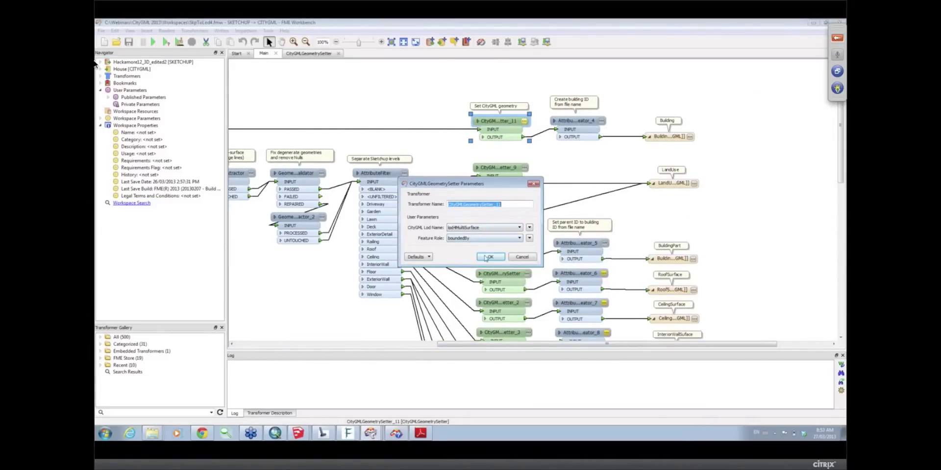
left_click(483, 239)
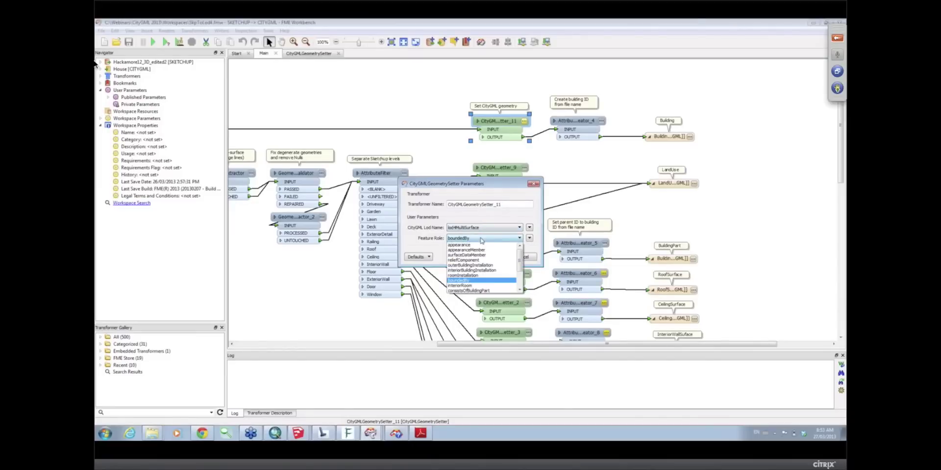
scroll(518, 267, "up", 2)
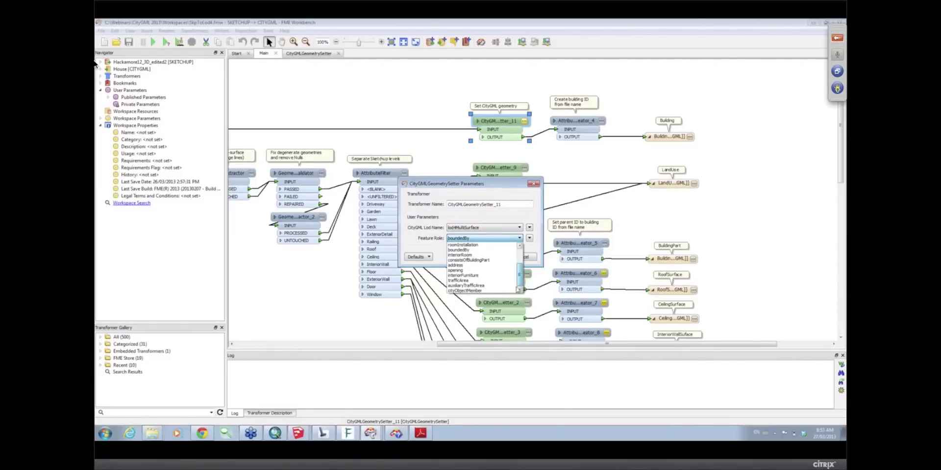
left_click(486, 265)
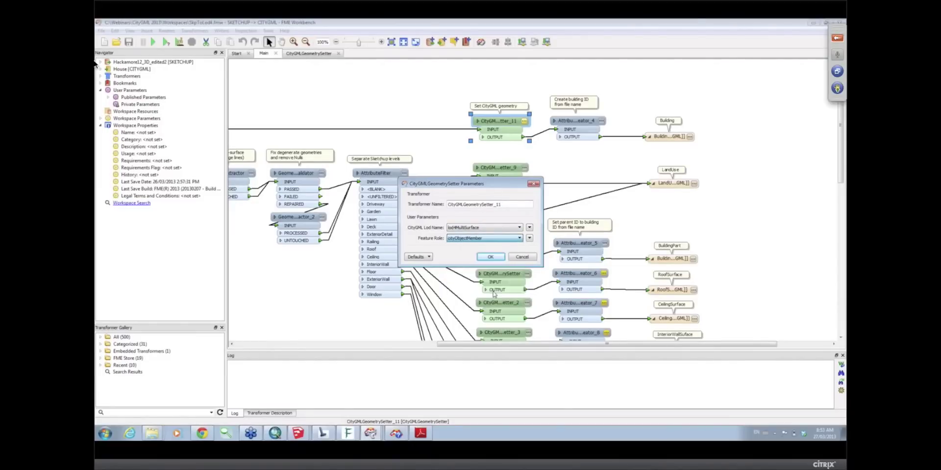
left_click(488, 259)
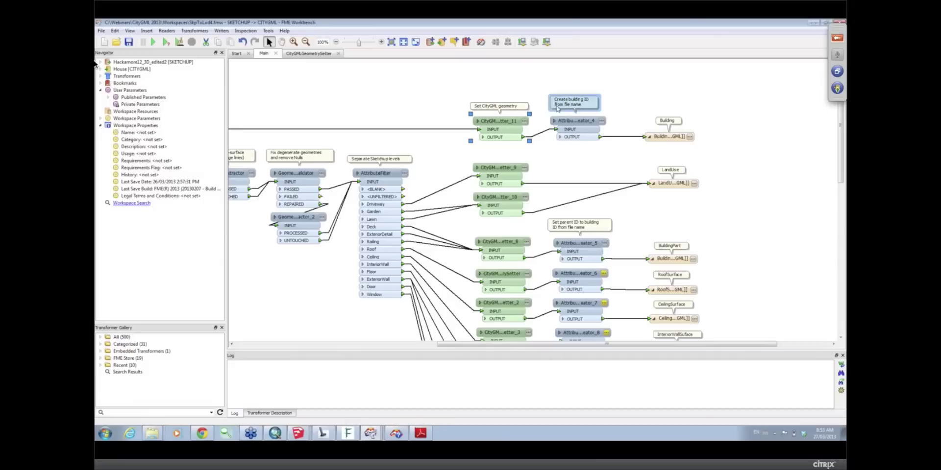
- Review AttributeCreator_4, which sets gml_id from the source file's basename
mouse_move(575, 120)
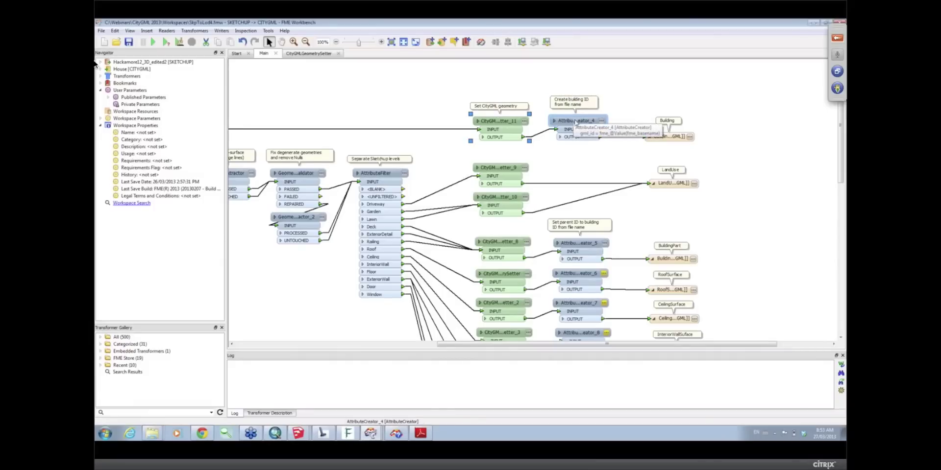
double_click(595, 125)
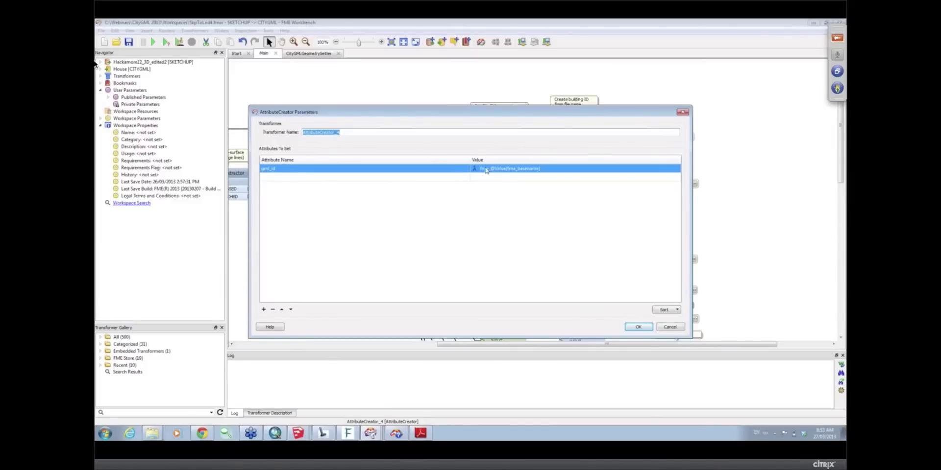
left_click(632, 329)
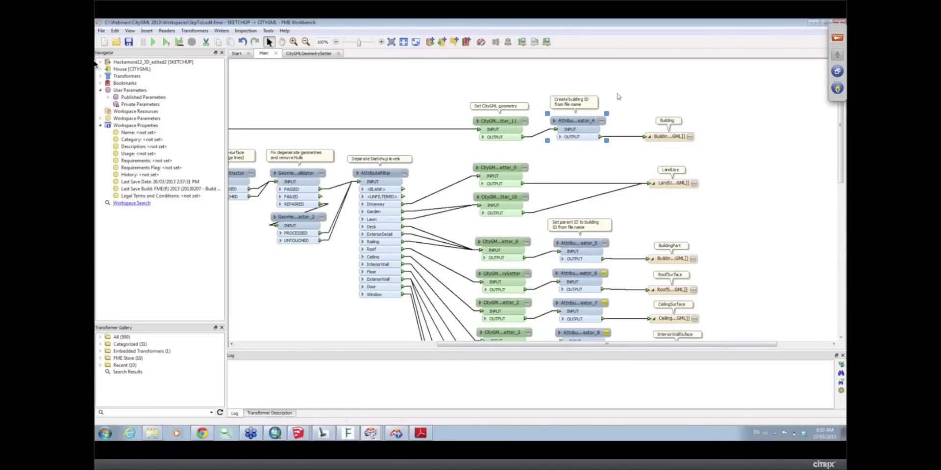
- Review AttributeCreator_5's gml_parent_id from the file basename, then scroll back toward the workflow start
scroll(595, 212, "down", 5)
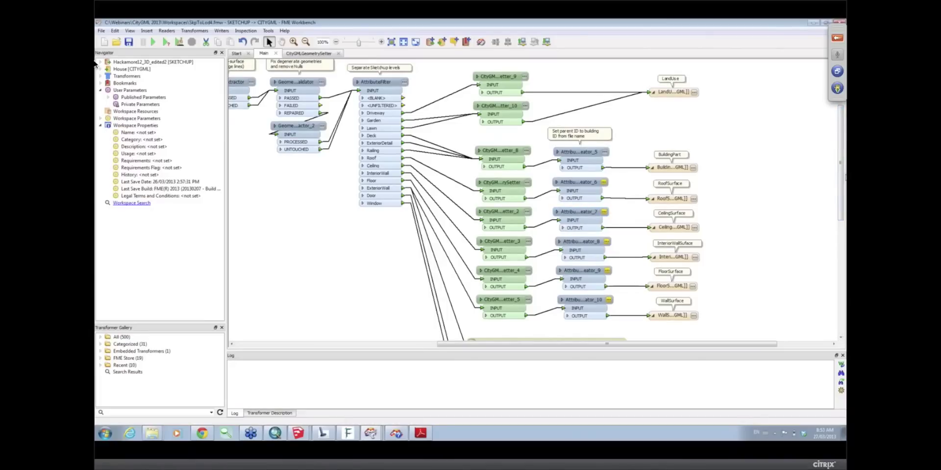
left_click_drag(843, 179, 841, 149)
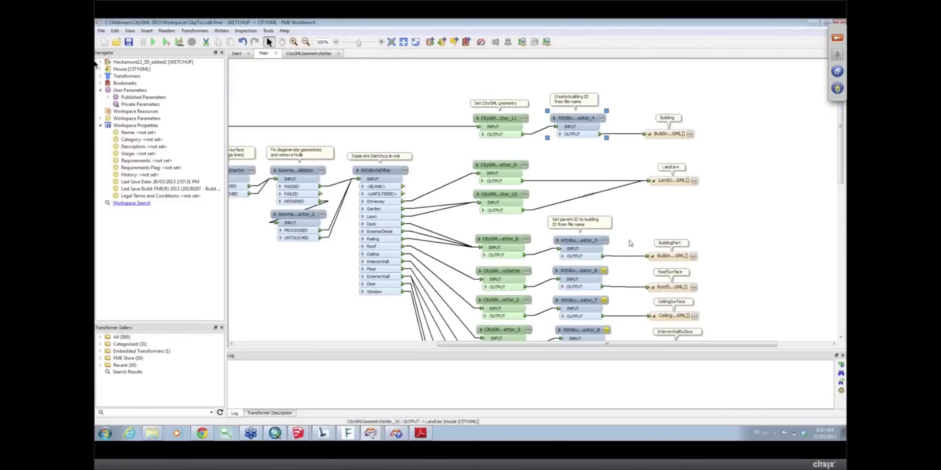
scroll(841, 201, "down", 5)
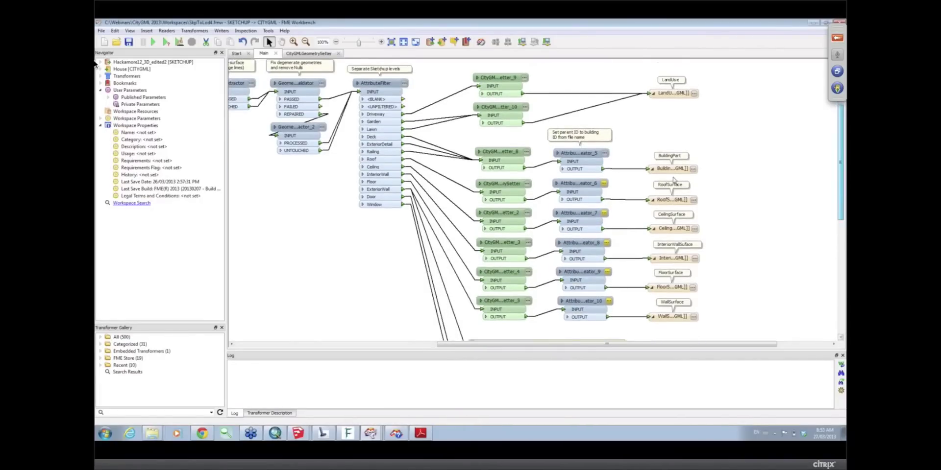
double_click(604, 150)
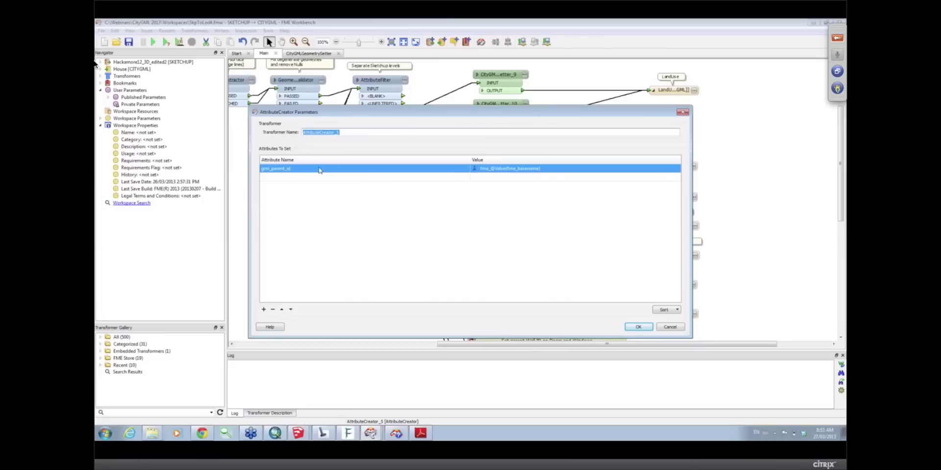
left_click(645, 330)
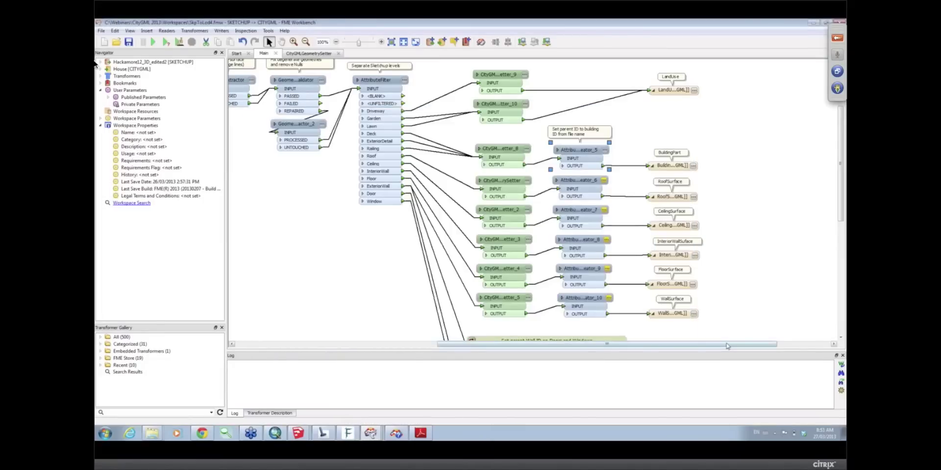
left_click_drag(726, 346, 525, 345)
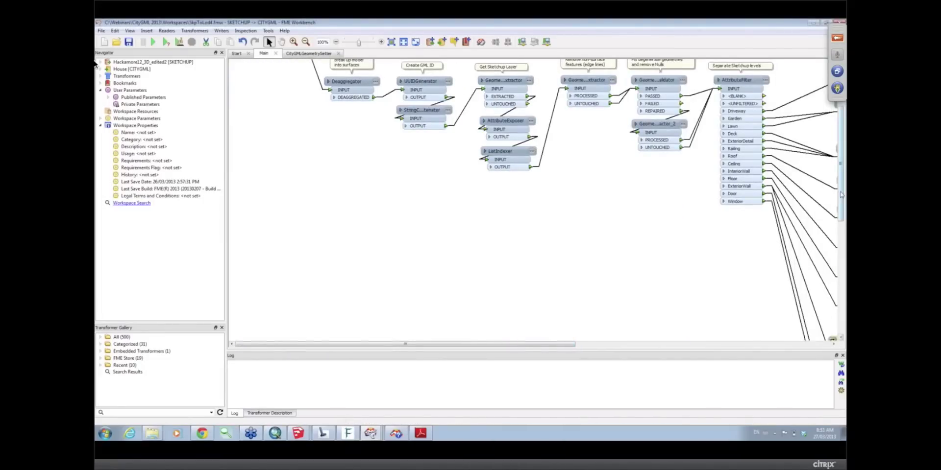
- Inspect the Deaggregator and the StringConcatenator that builds gml_id from the generated UUID
scroll(514, 125, "up", 6)
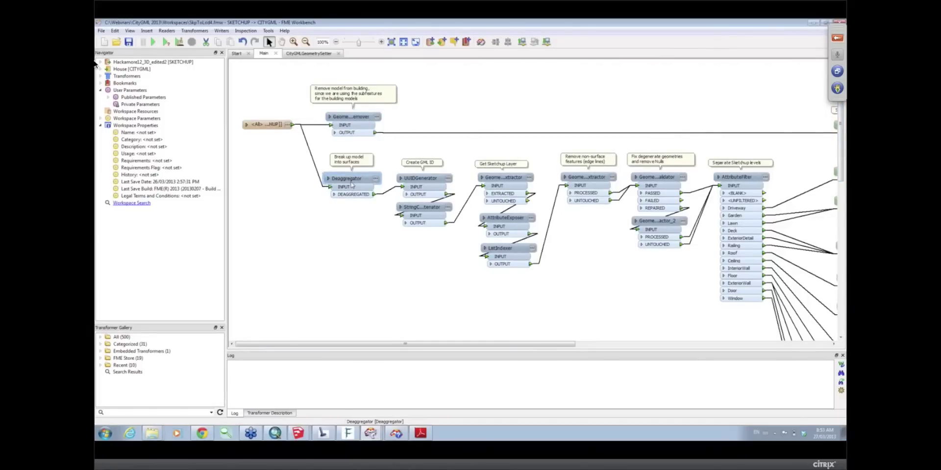
mouse_move(352, 186)
scroll(392, 179, "right", 3)
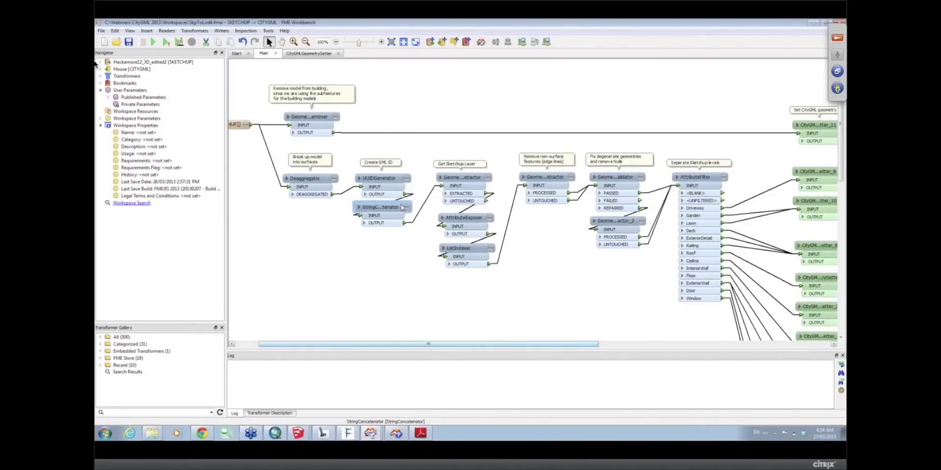
mouse_move(401, 207)
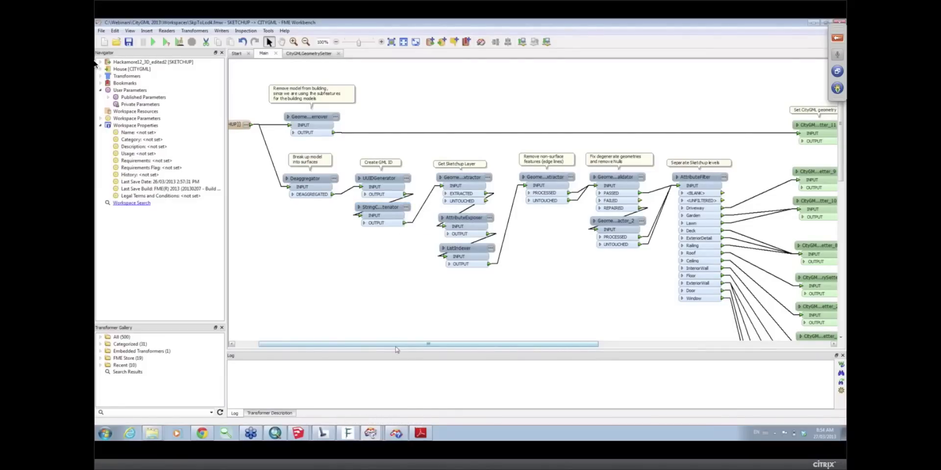
- Scroll the canvas to show the CityGML setters and parent-ID creators
left_click_drag(396, 346, 438, 346)
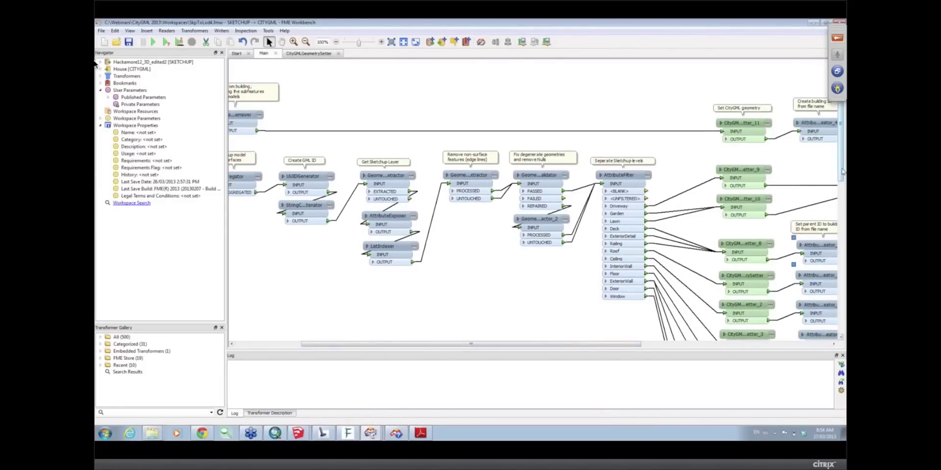
left_click_drag(843, 170, 842, 189)
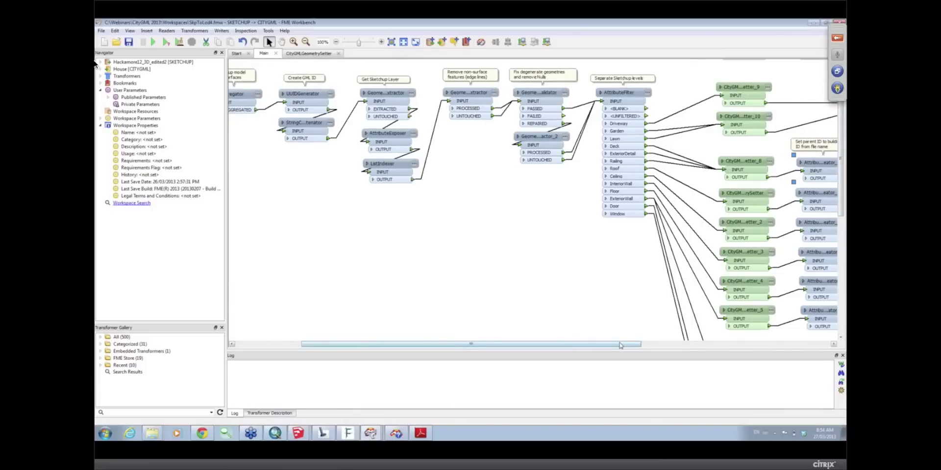
left_click_drag(619, 345, 559, 345)
- Review the GeometryPropertyExtractor that extracts the sketchup_layer_name trait
left_click_drag(843, 201, 843, 180)
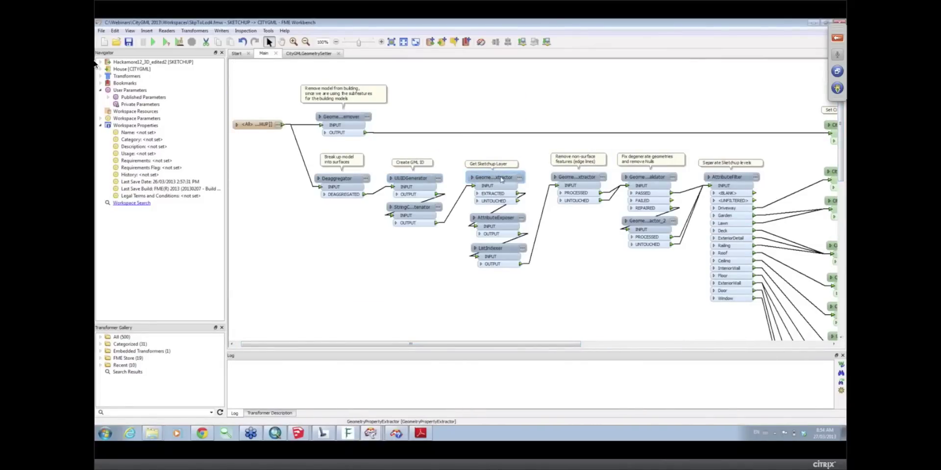
mouse_move(501, 179)
left_click(520, 179)
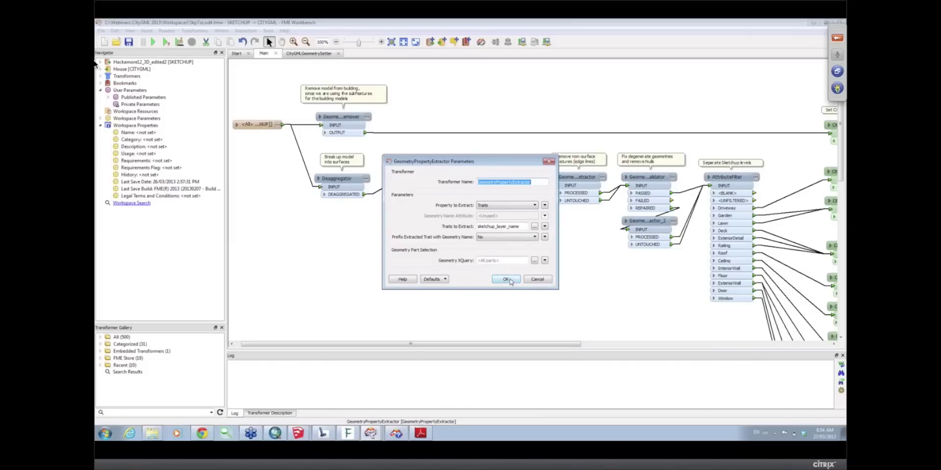
left_click(510, 282)
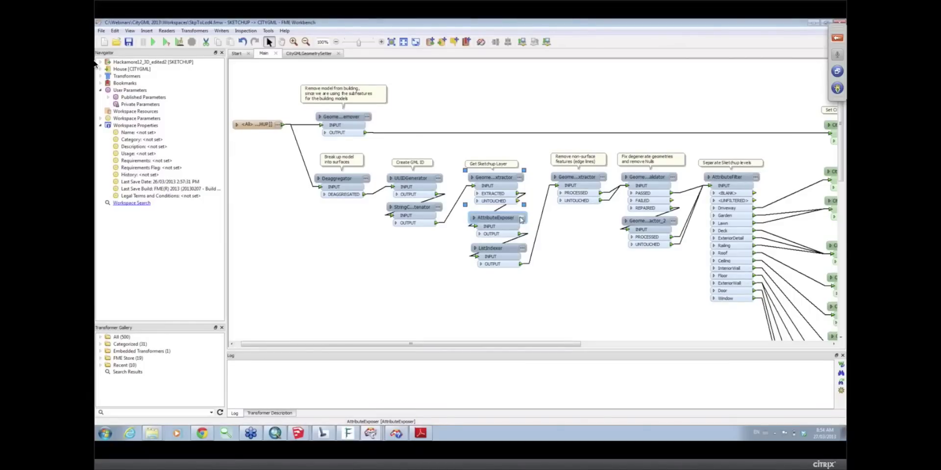
- Review the AttributeExposer exposing sketchup_layer_name{} and the ListIndexer taking index 0
left_click(521, 220)
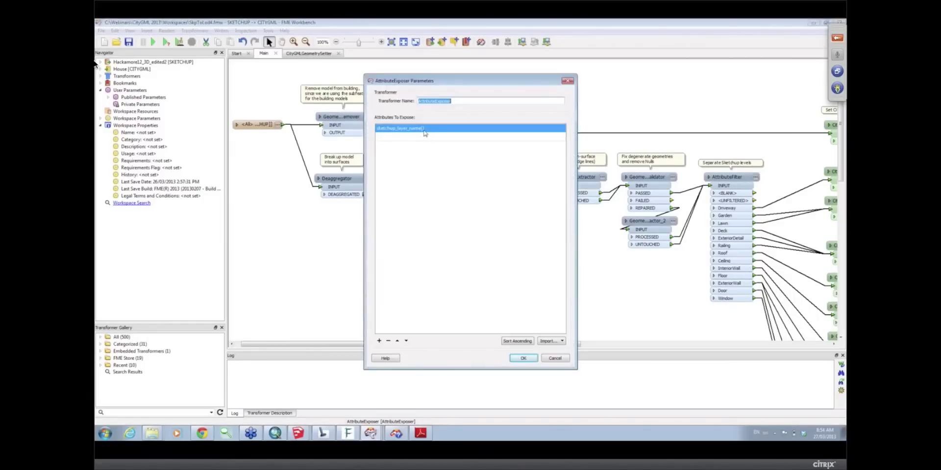
left_click(527, 360)
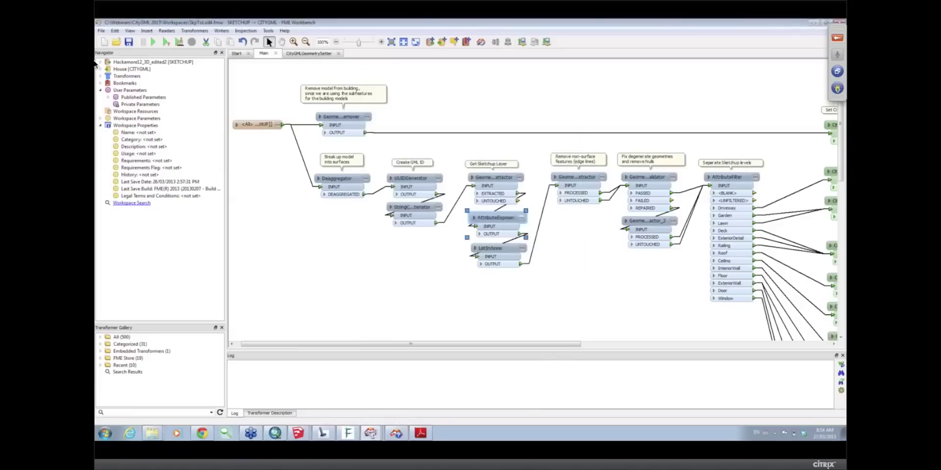
left_click(522, 248)
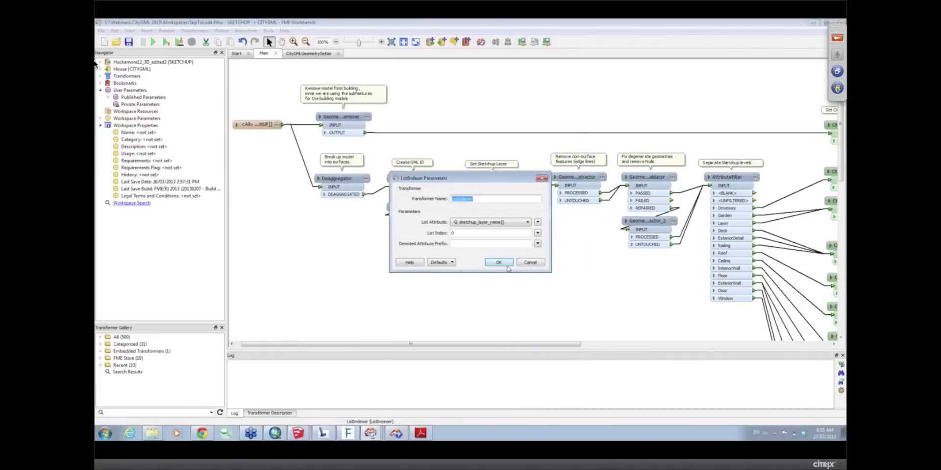
left_click(507, 264)
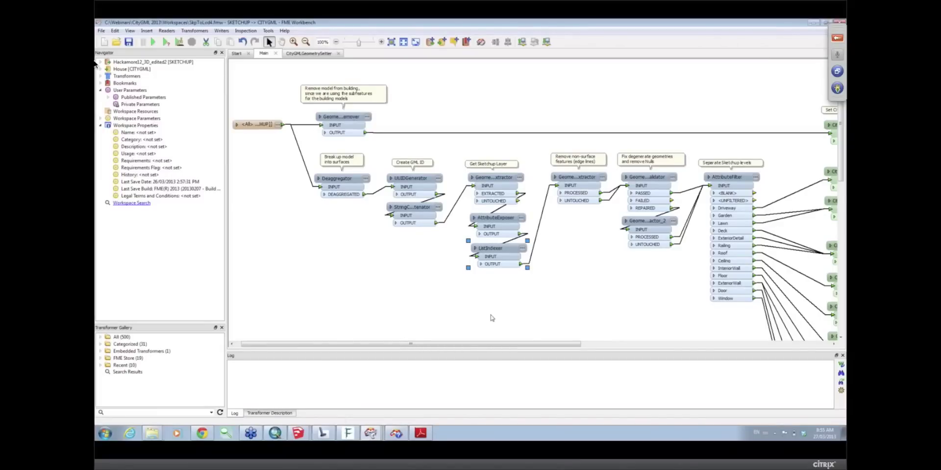
- Scroll to mid-workflow and inspect the GeometryPartExtractor removing Edge and ComponentInstance parts
left_click_drag(485, 345, 553, 348)
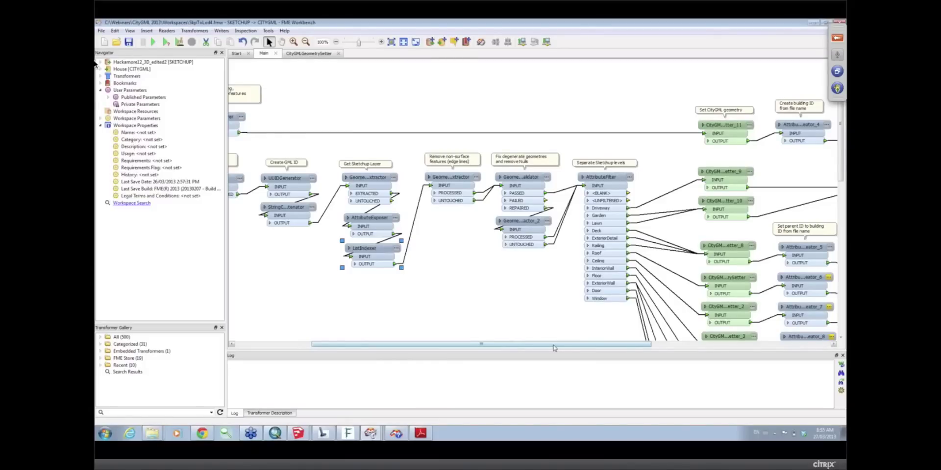
left_click_drag(553, 346, 571, 346)
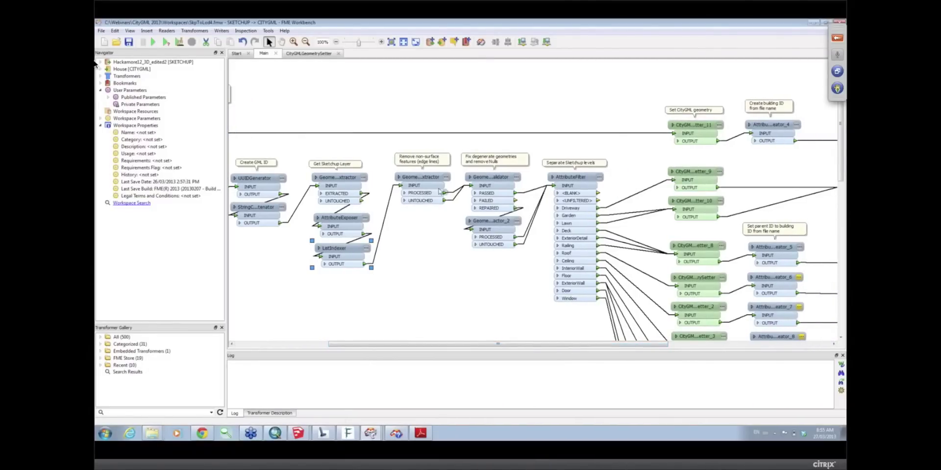
mouse_move(437, 182)
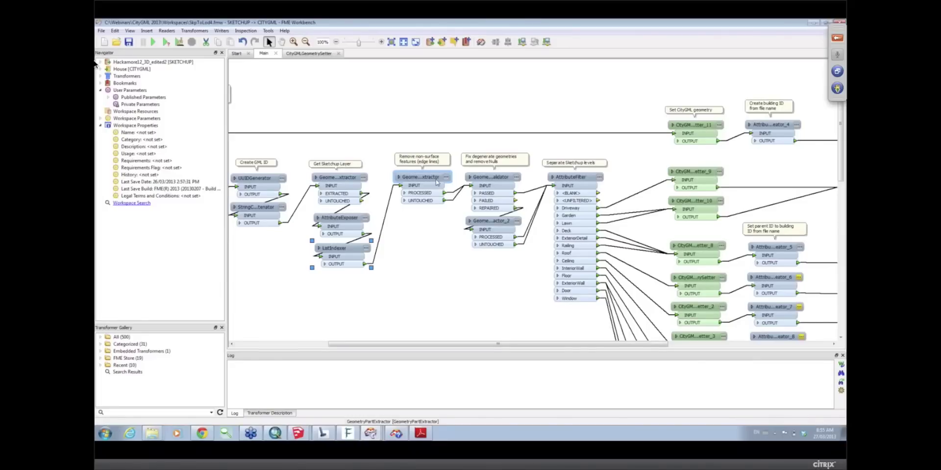
left_click(446, 177)
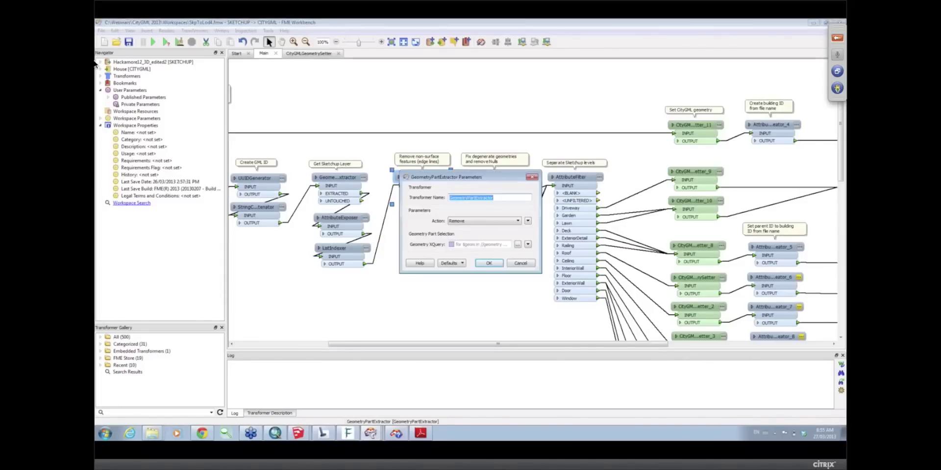
left_click(518, 244)
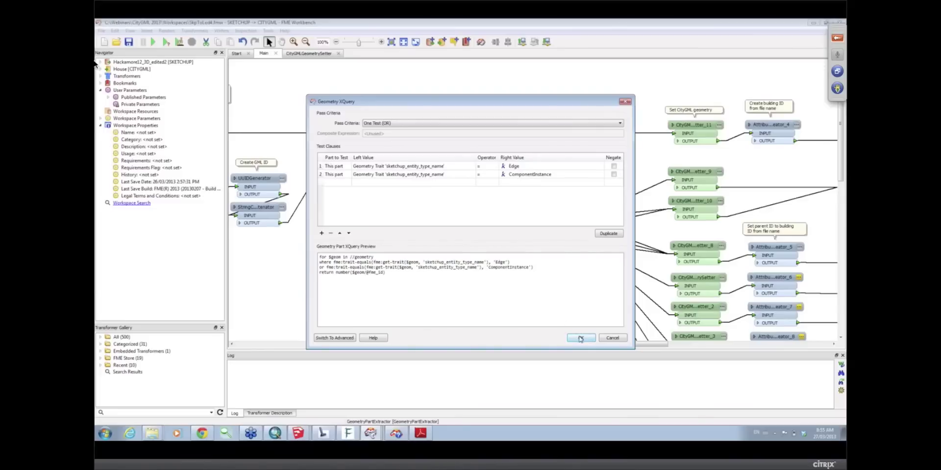
left_click(581, 339)
left_click(490, 266)
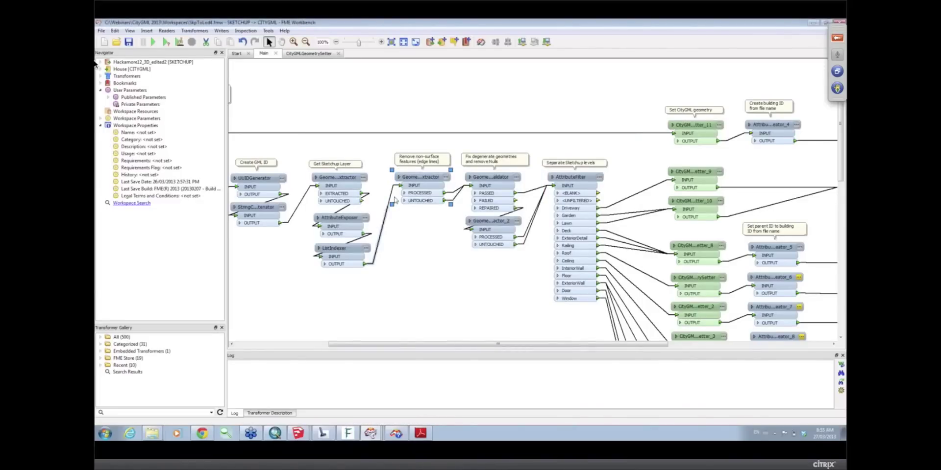
mouse_move(418, 182)
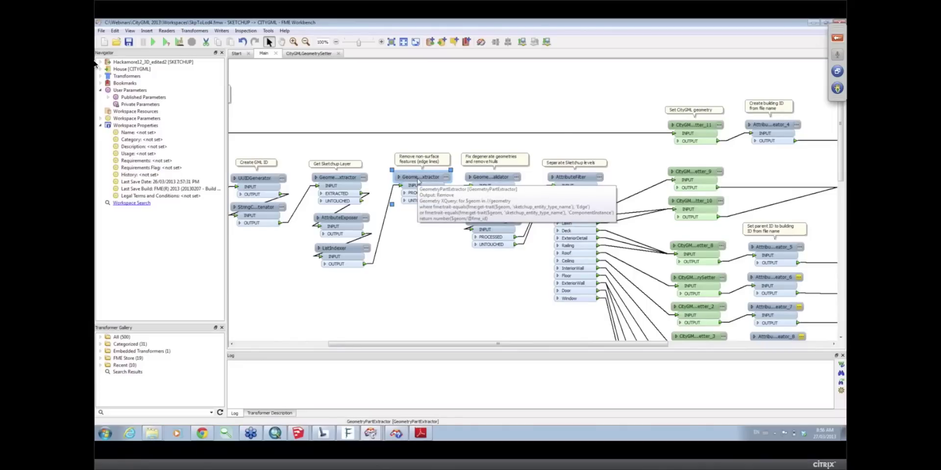
left_click(493, 179)
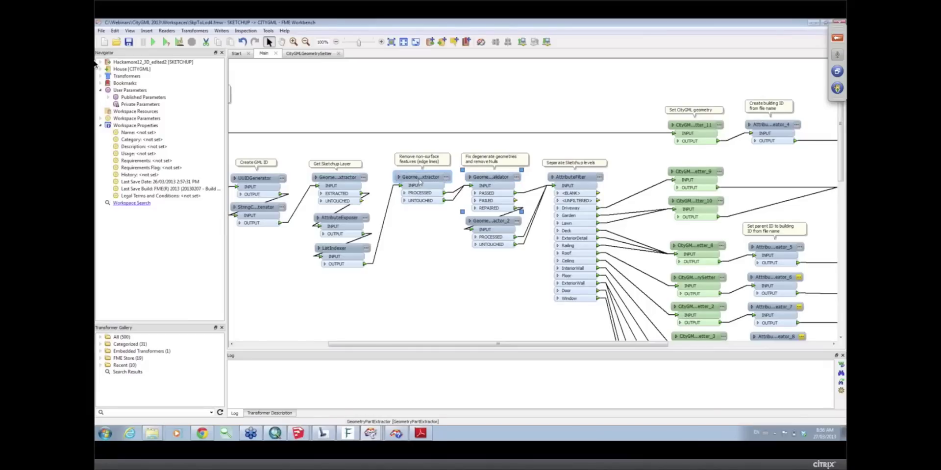
mouse_move(495, 180)
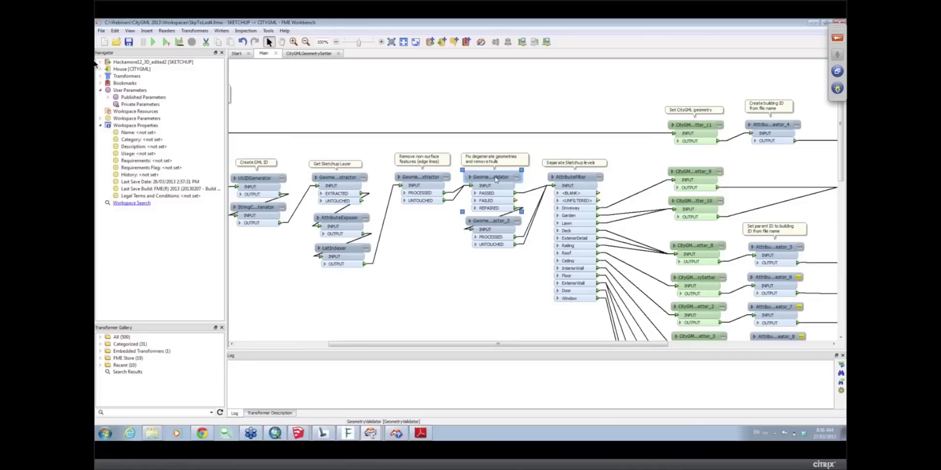
- Apply the GeometryValidator repair settings and move GeometryPartExtractor_2 just beneath it
left_click(517, 177)
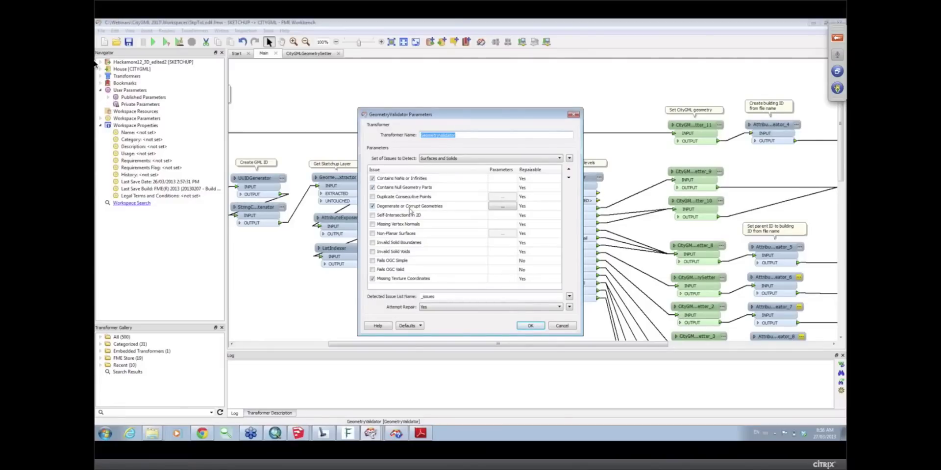
left_click(531, 327)
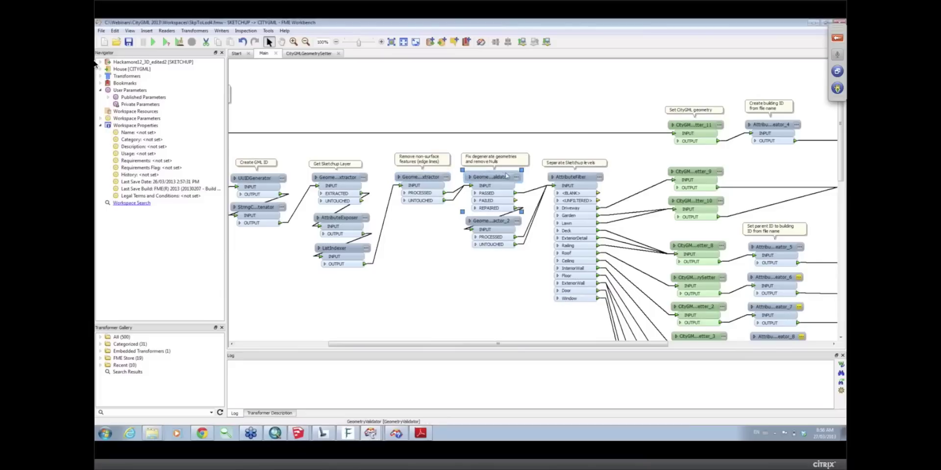
left_click_drag(507, 214, 507, 222)
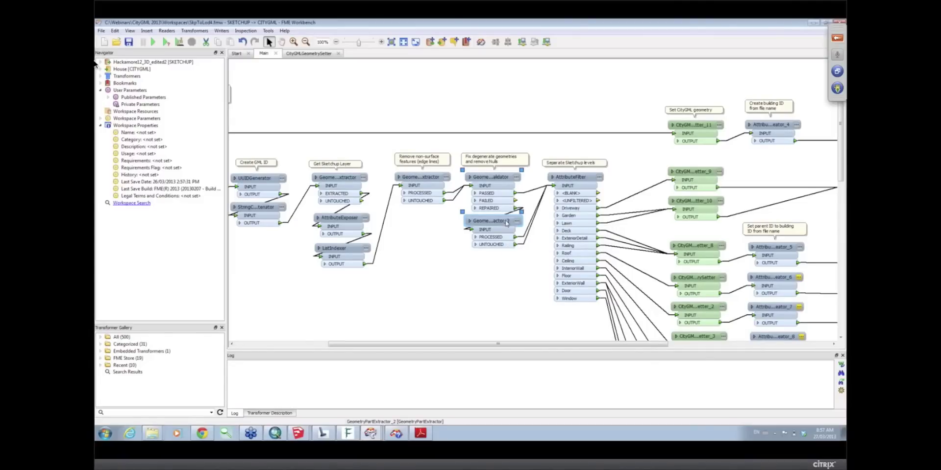
- Verify GeometryPartExtractor_2 removes IFMENull geometry parts, then scroll right toward the AttributeFilter
left_click(517, 221)
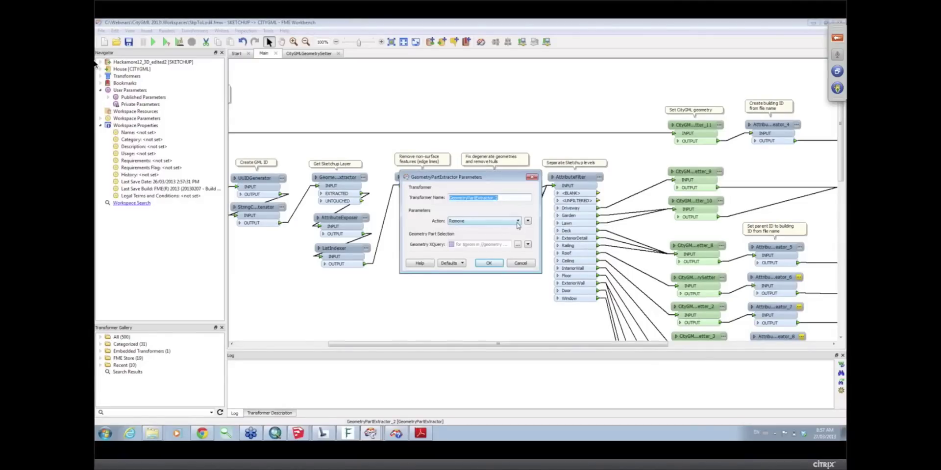
left_click(517, 244)
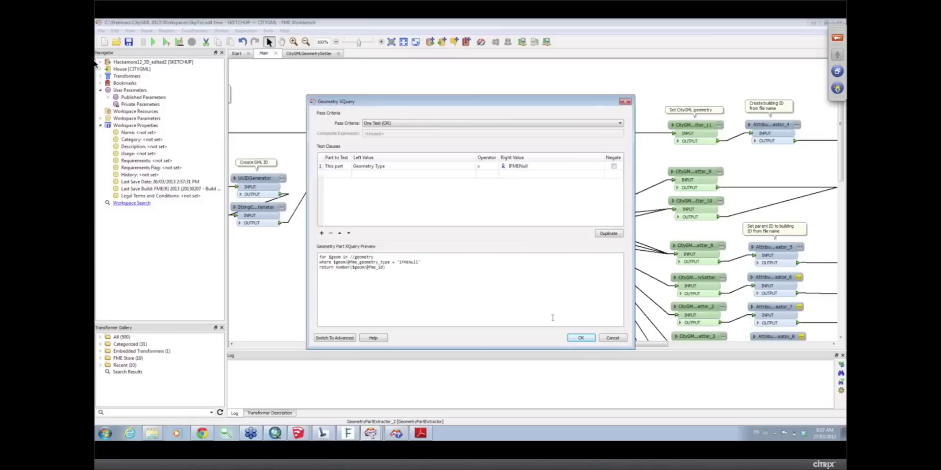
left_click(585, 338)
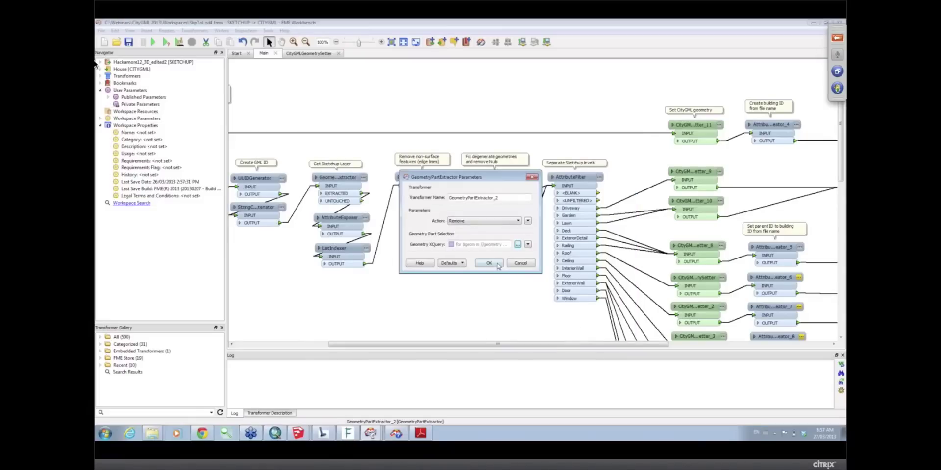
left_click(498, 266)
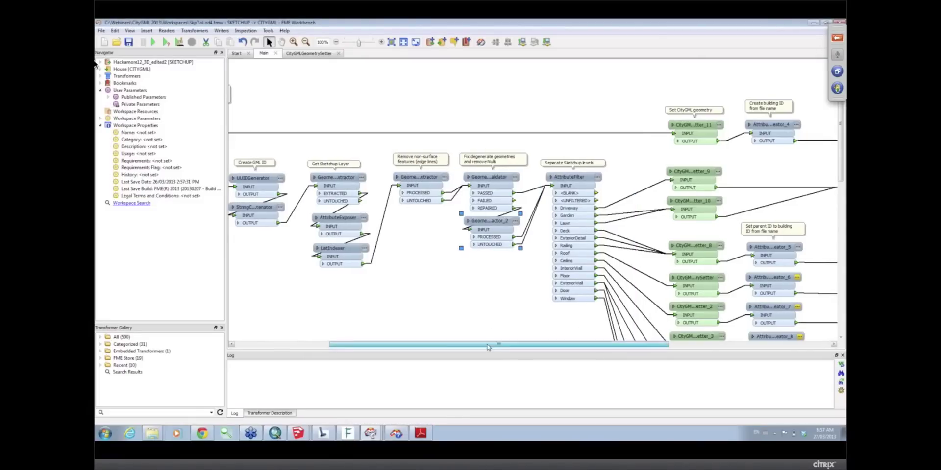
left_click_drag(487, 347, 528, 347)
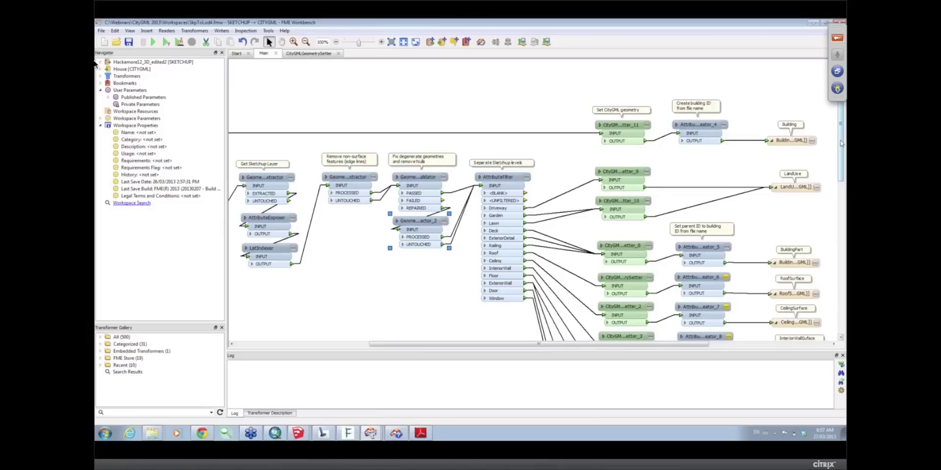
- Check CityGMLGeometrySetter_9 uses trafficArea and CityGMLGeometrySetter_10 uses cityObjectMember
scroll(841, 143, "down", 3)
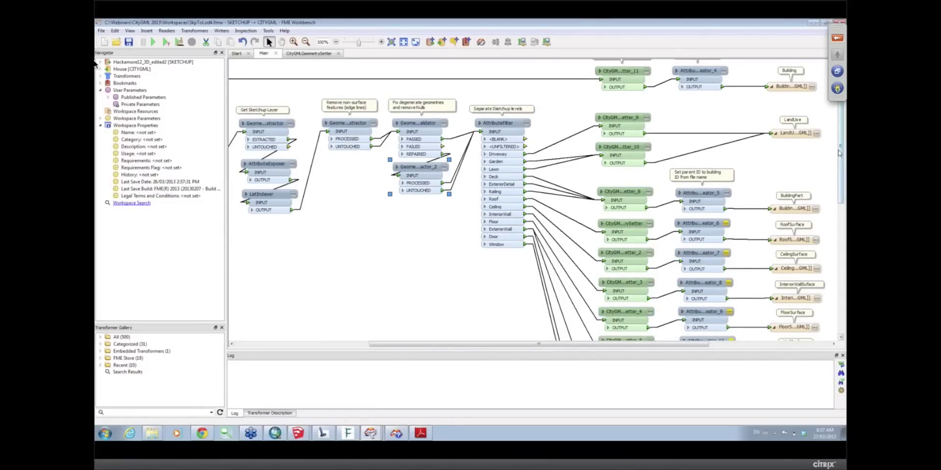
scroll(839, 153, "down", 5)
scroll(520, 186, "up", 8)
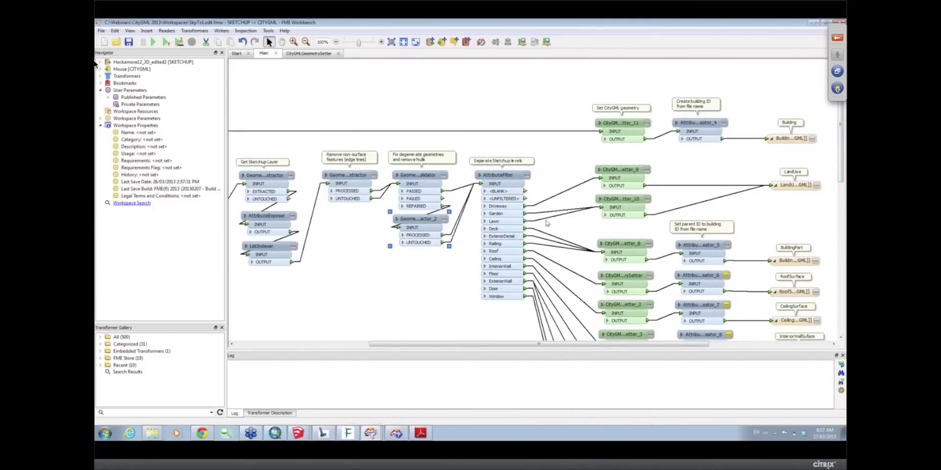
left_click(646, 169)
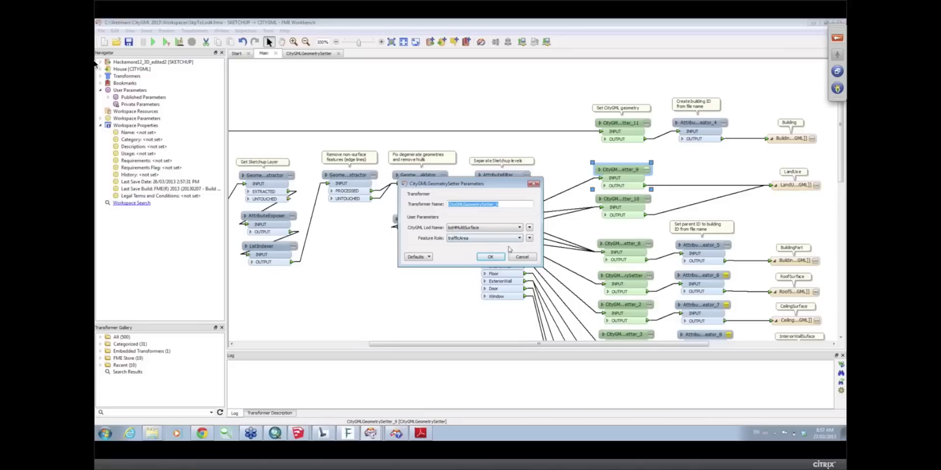
left_click(496, 258)
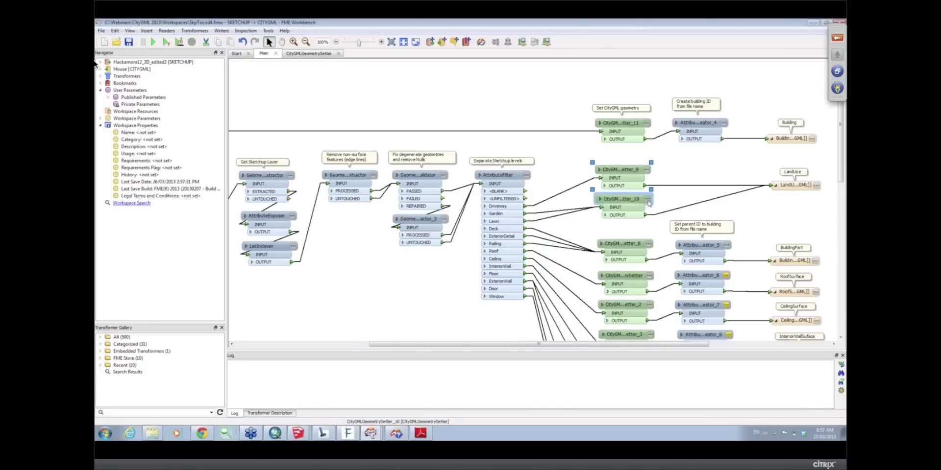
left_click(648, 200)
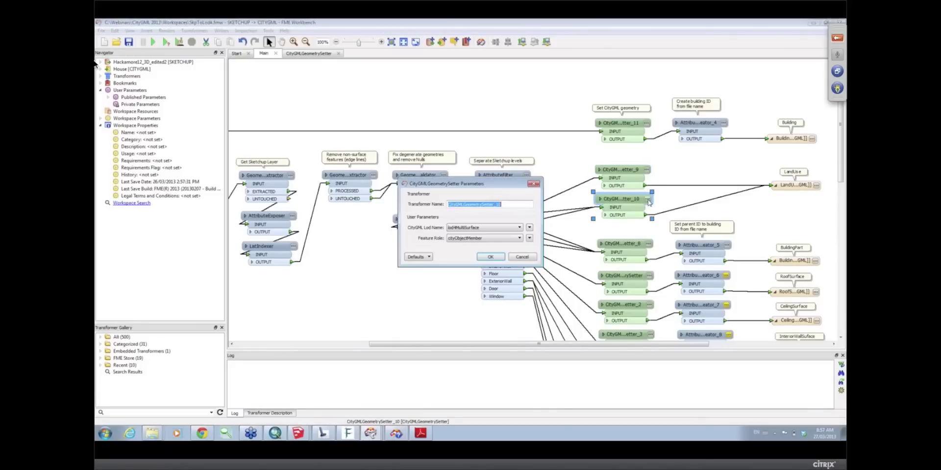
left_click(491, 257)
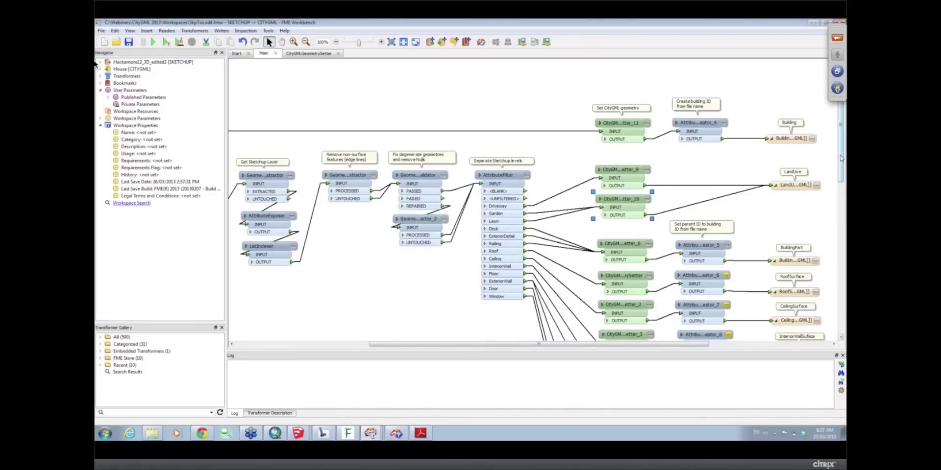
- Check CityGMLGeometrySetter_8 uses consistsOfBuildingPart and CityGMLGeometrySetter uses boundedBy
left_click_drag(841, 157, 841, 213)
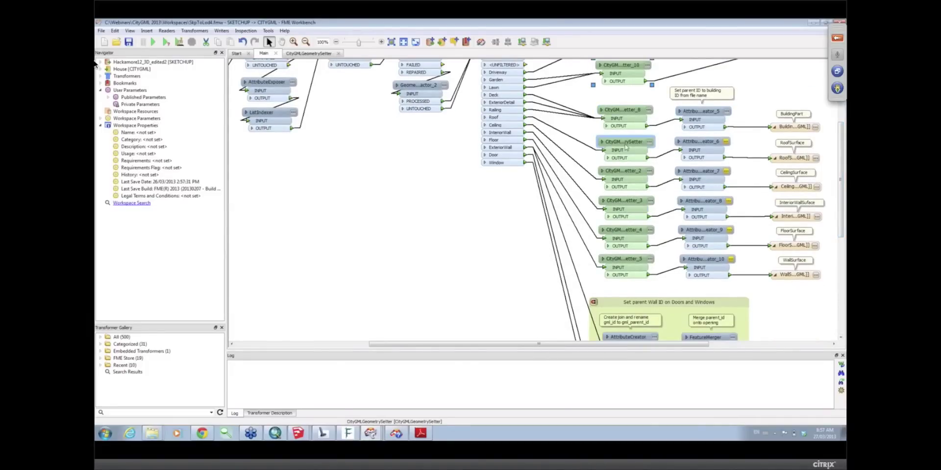
left_click(653, 115)
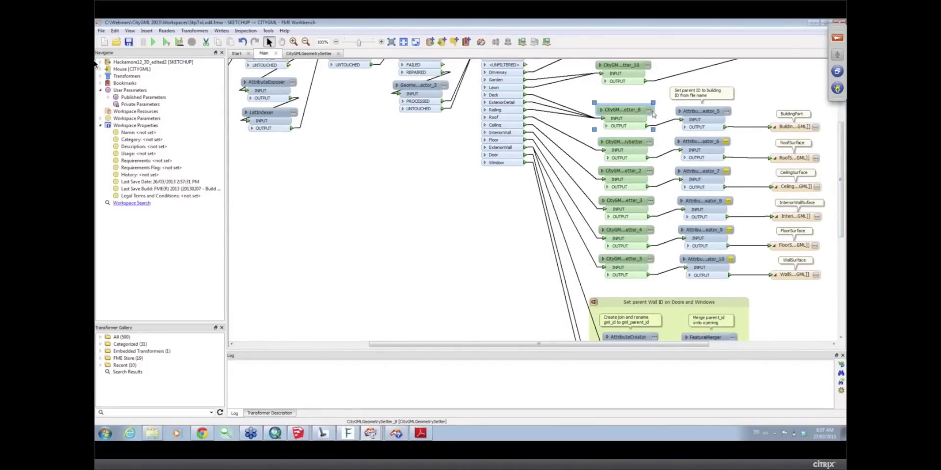
left_click(650, 110)
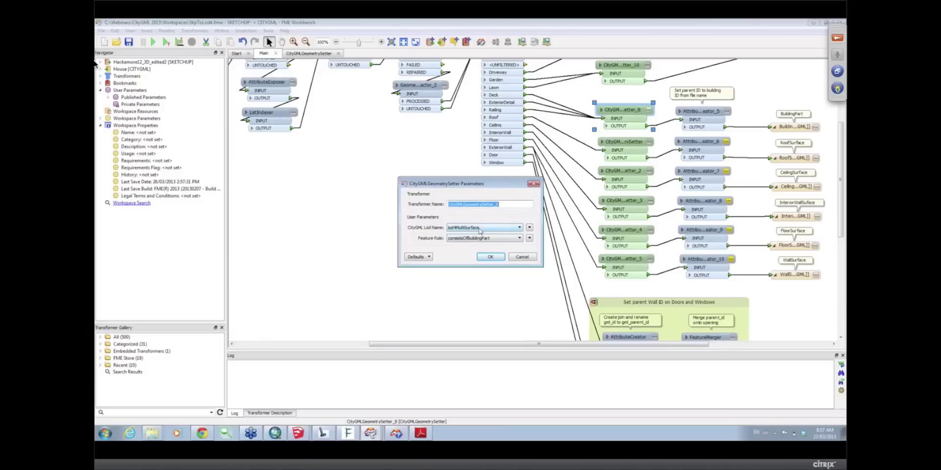
left_click(490, 257)
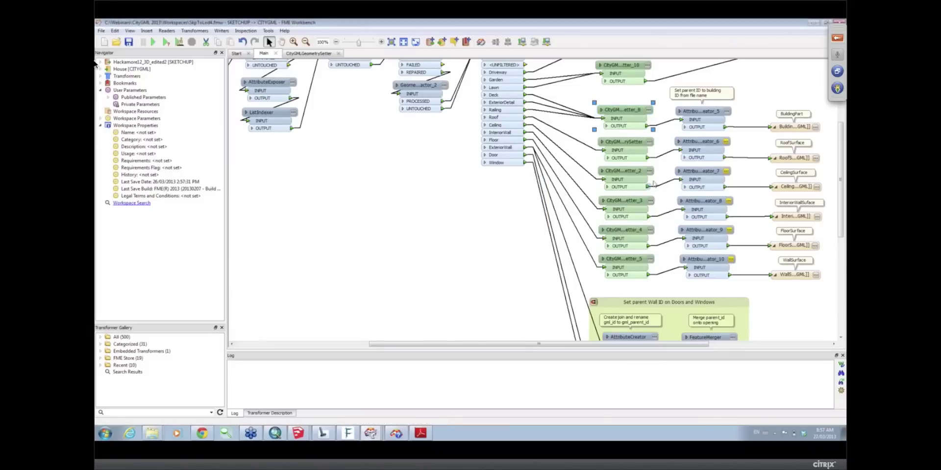
left_click(650, 143)
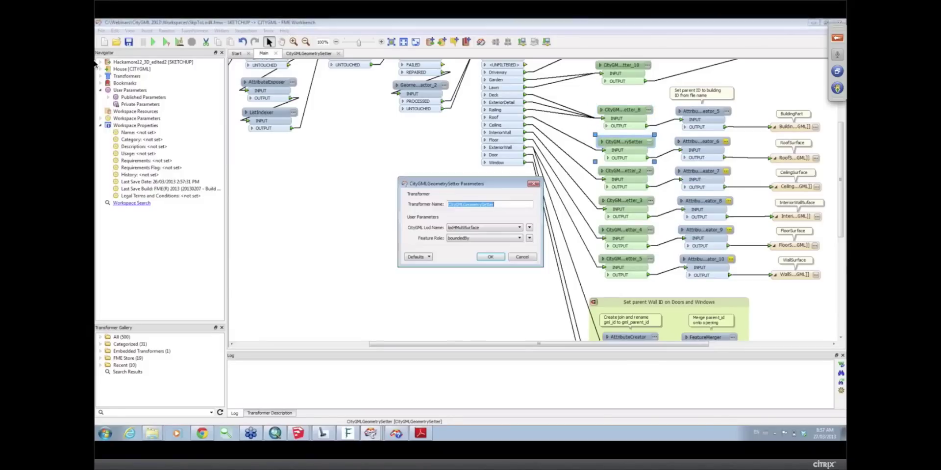
left_click(490, 258)
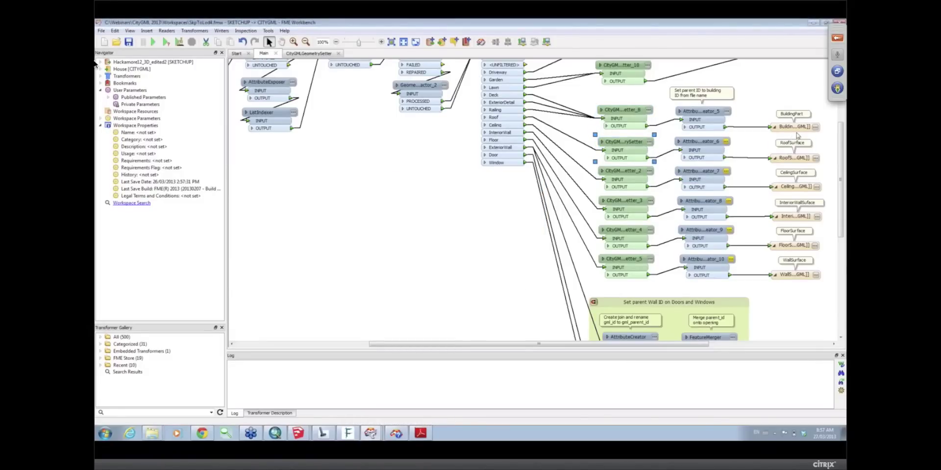
left_click(396, 434)
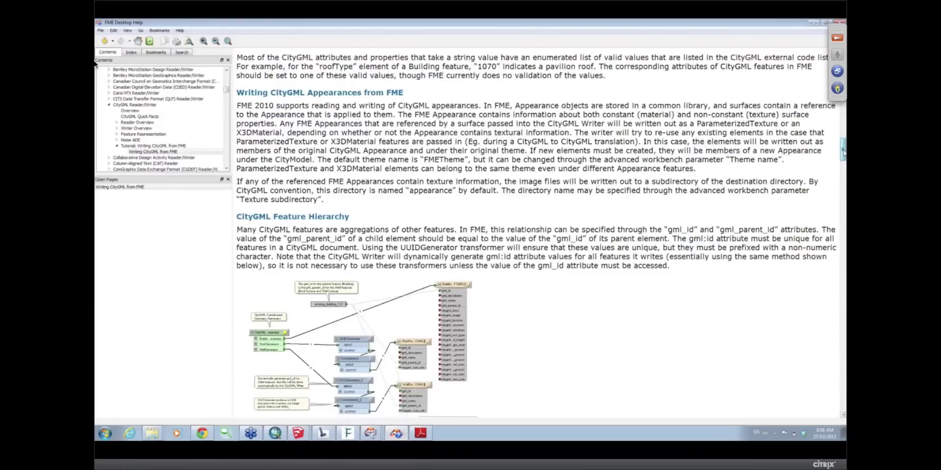
left_click_drag(843, 149, 843, 316)
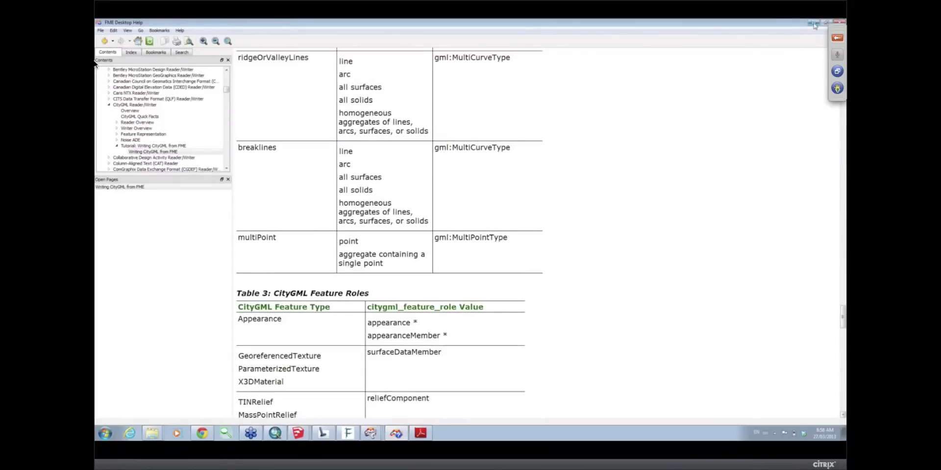
left_click(371, 434)
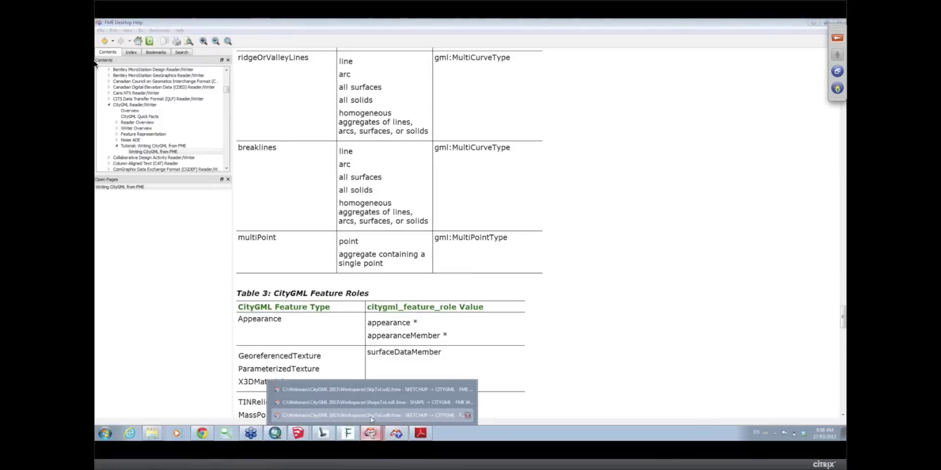
left_click(371, 416)
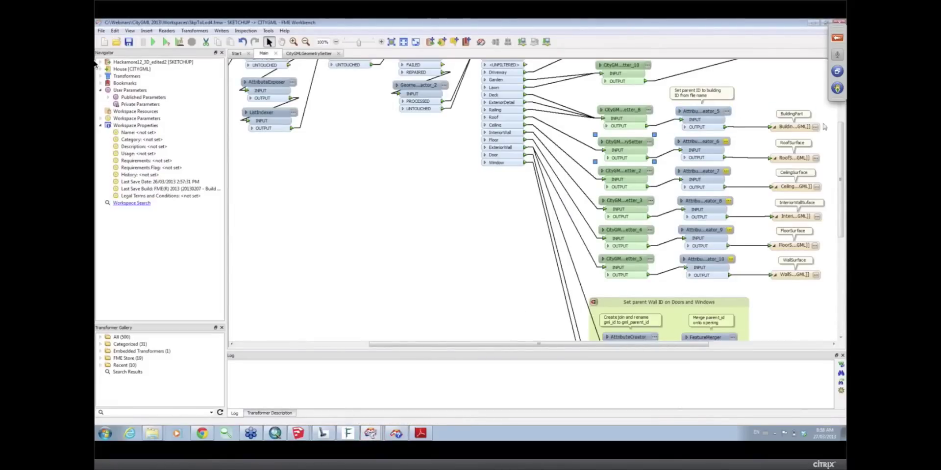
- Reopen and confirm AttributeCreator_5, which sets gml_parent_id from the source file's basename
scroll(828, 137, "up", 2)
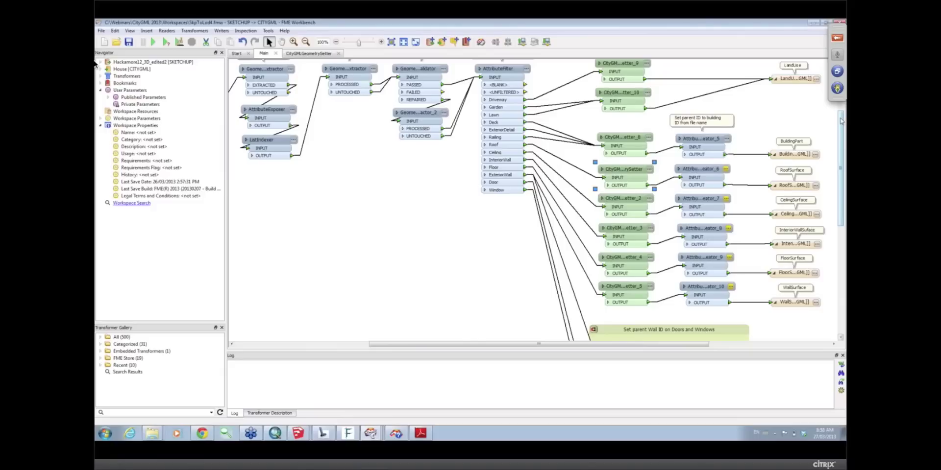
scroll(841, 121, "up", 5)
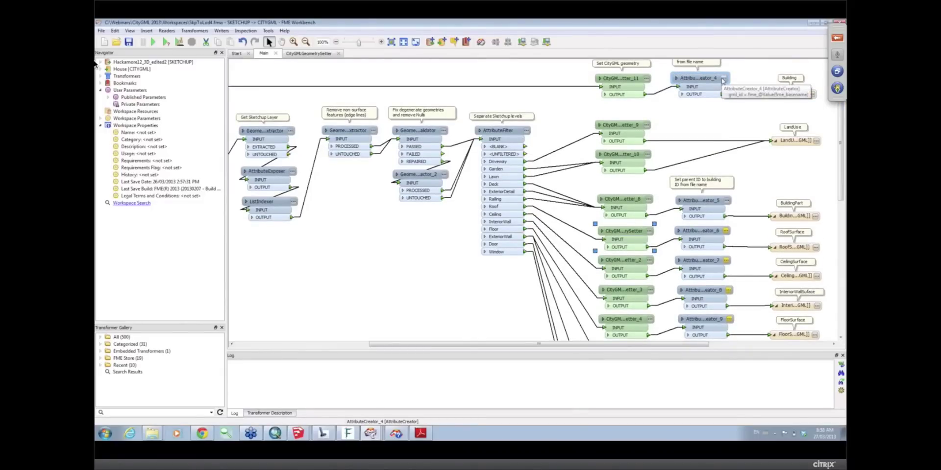
left_click(726, 201)
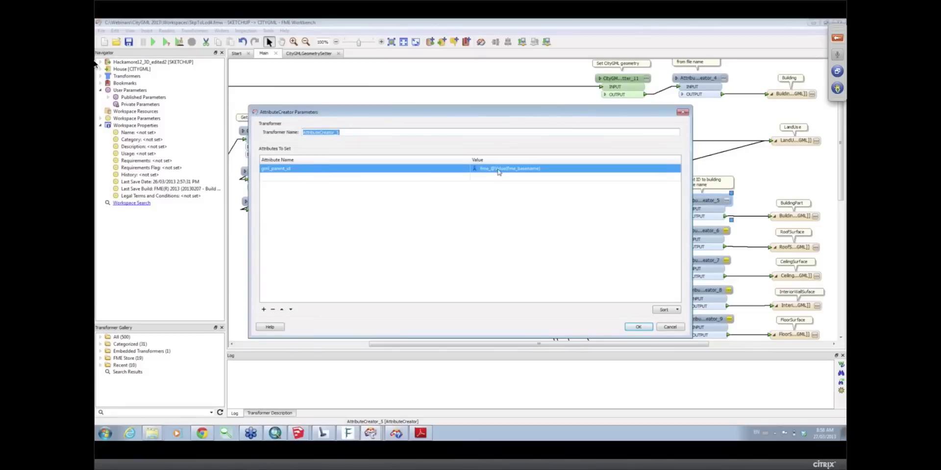
left_click(638, 327)
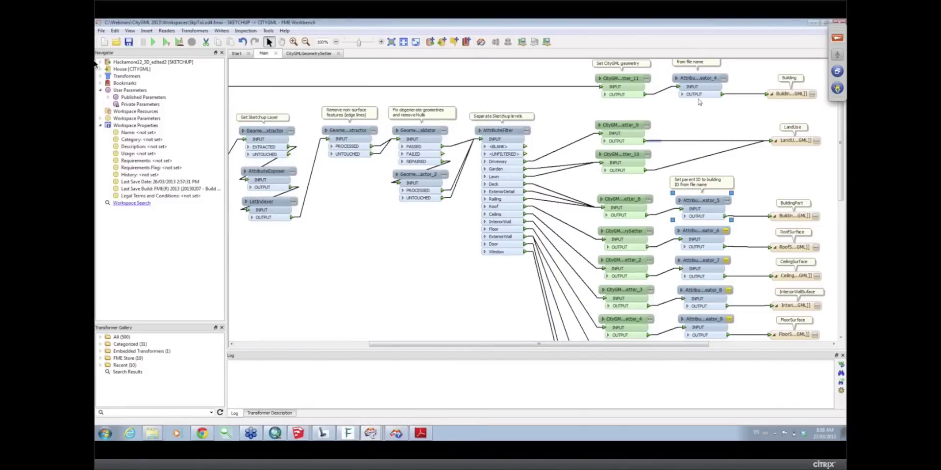
- Review the parent-wall-ID AttributeCreator: _join set to 1 and gml_id copied into gml_parent_id
left_click_drag(840, 149, 794, 238)
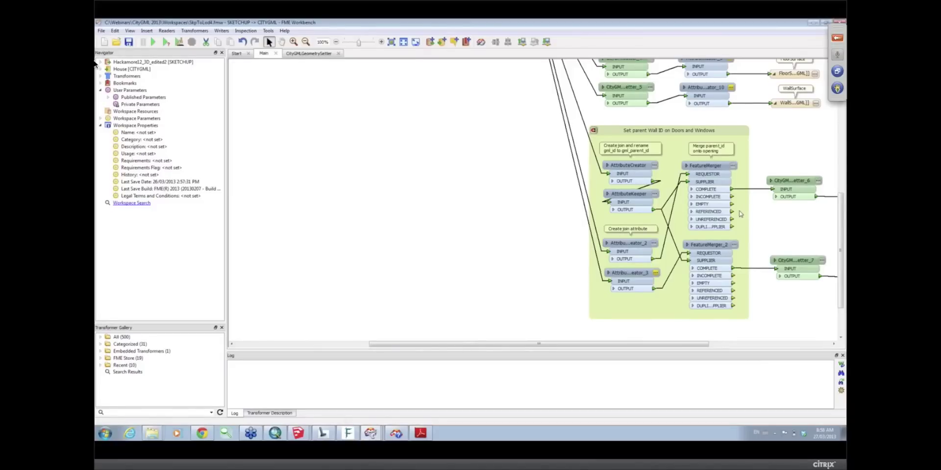
left_click_drag(844, 230, 845, 217)
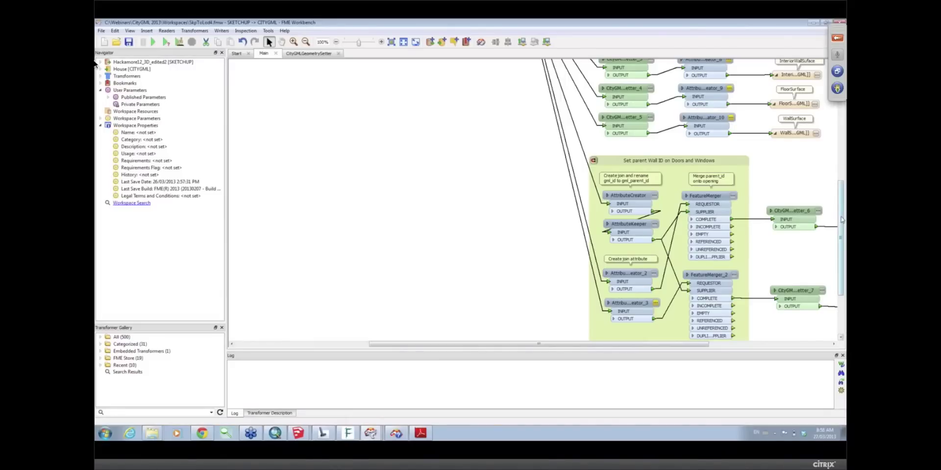
left_click_drag(842, 220, 842, 181)
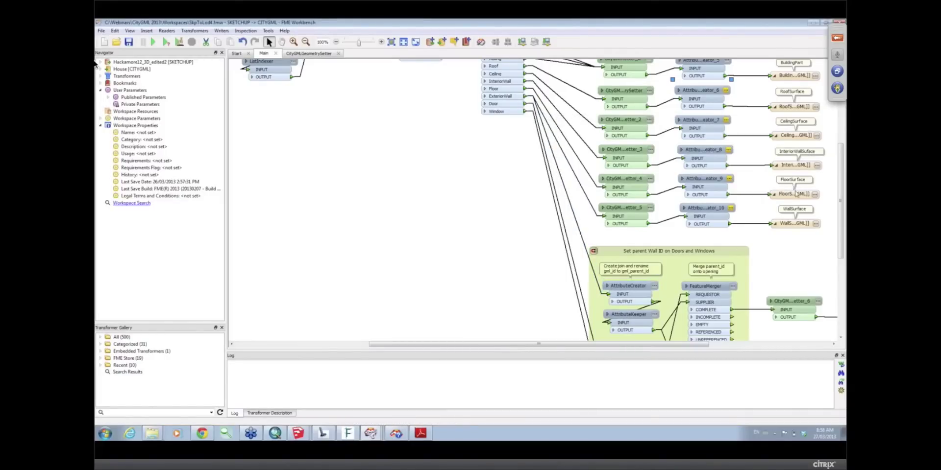
left_click_drag(841, 179, 840, 222)
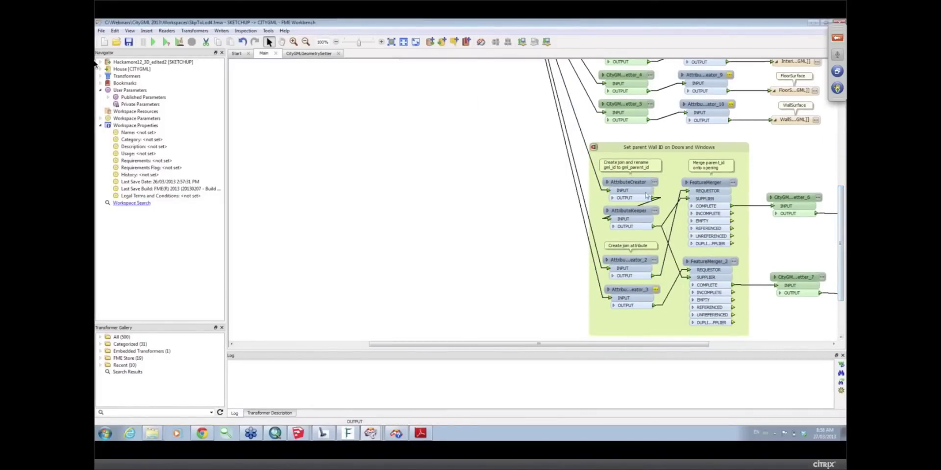
double_click(628, 182)
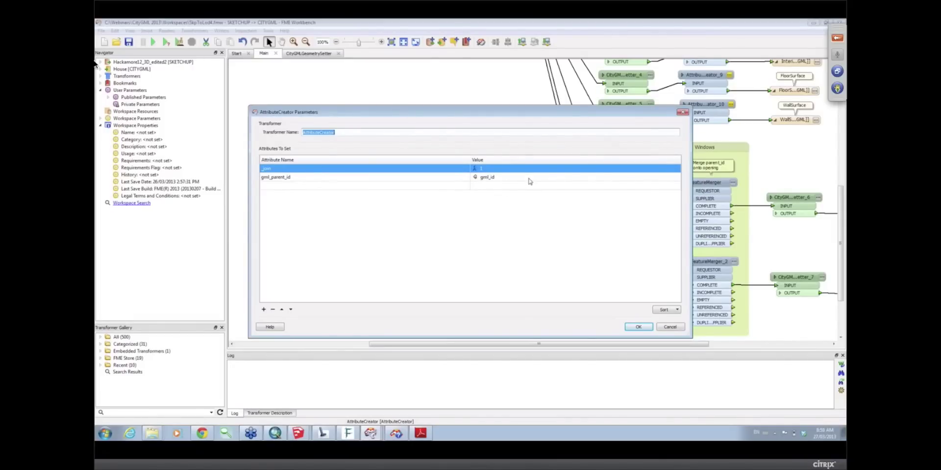
left_click(639, 327)
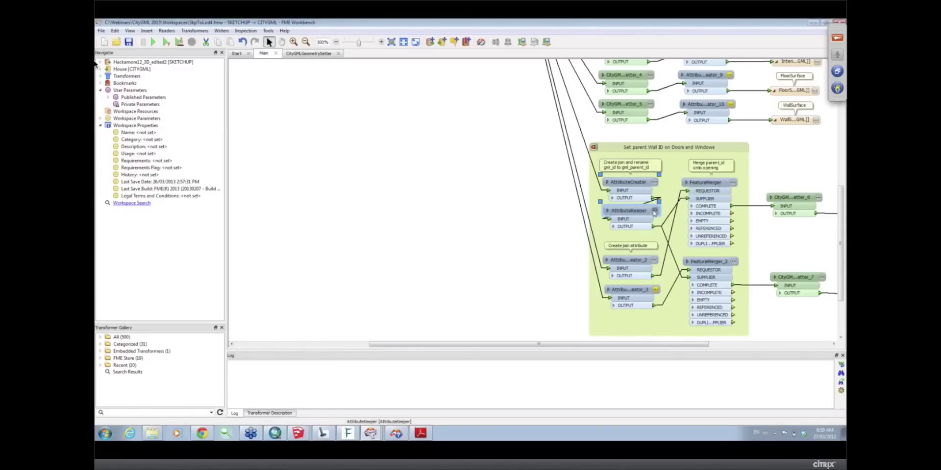
- Review the AttributeKeeper and AttributeCreator_2 settings without changing them
left_click(654, 210)
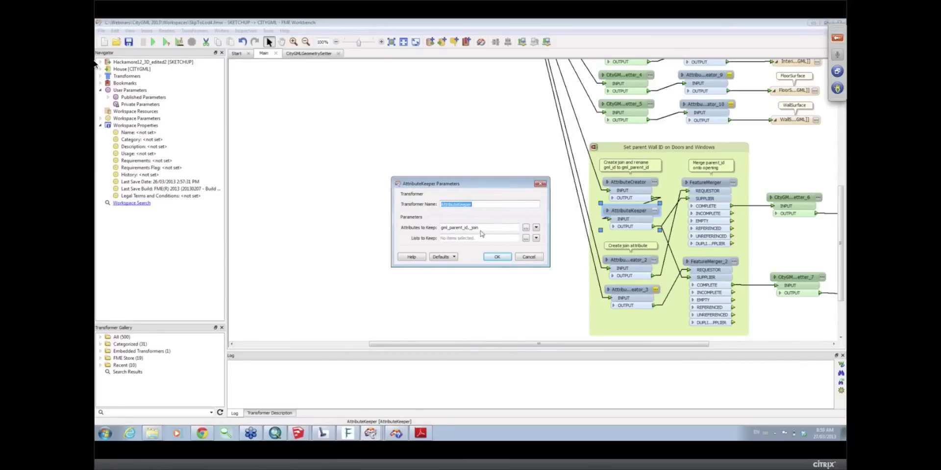
left_click(496, 257)
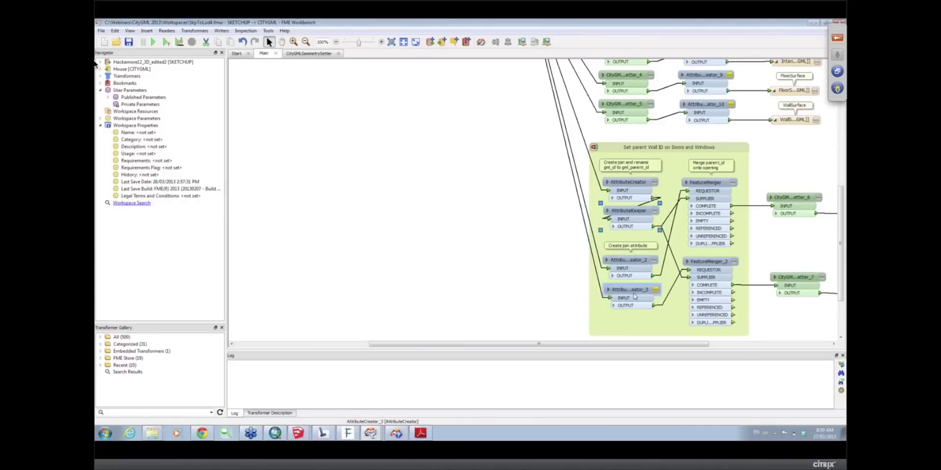
left_click(653, 259)
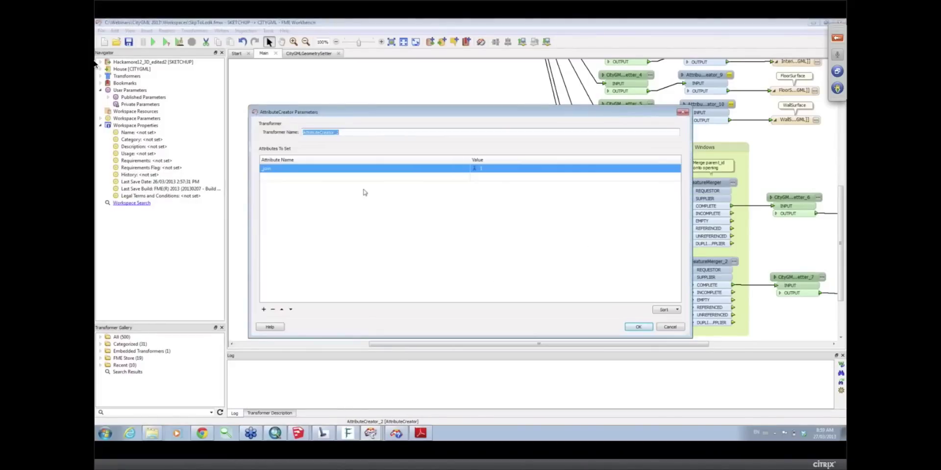
left_click(644, 330)
- Check the FeatureMerger joins on _join with attributes only, then return to the workspace top
scroll(627, 346, "right", 4)
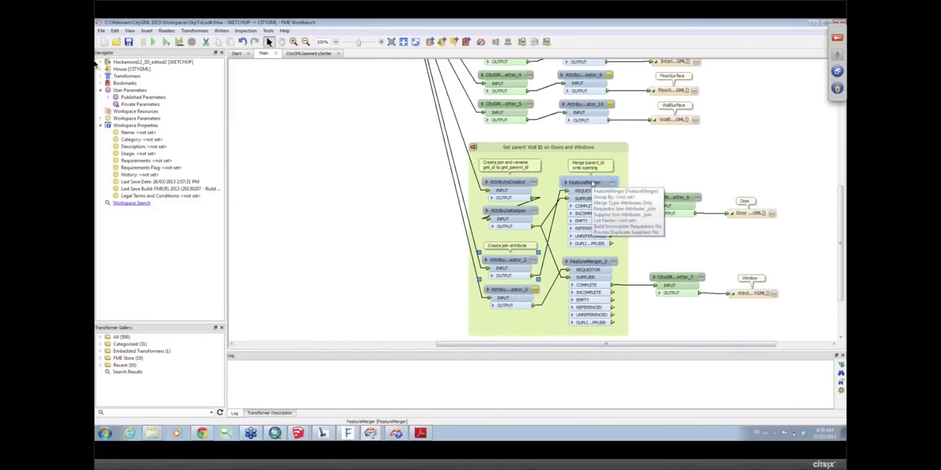
left_click(612, 183)
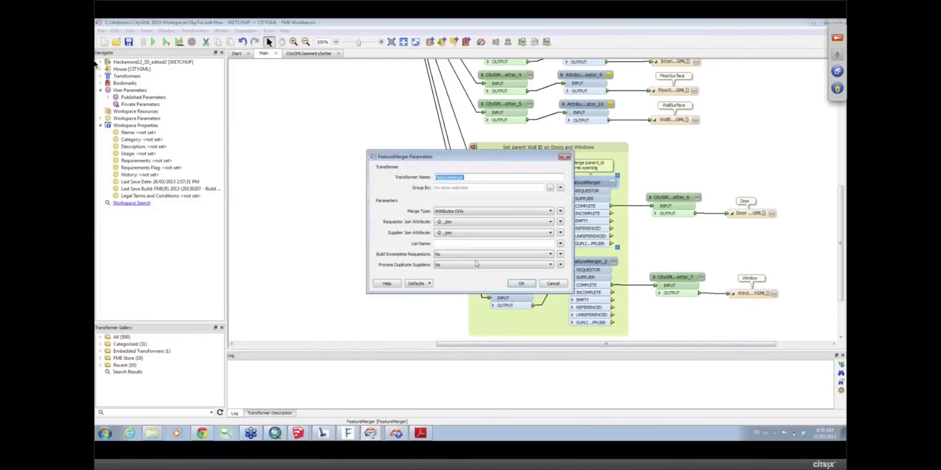
left_click(521, 284)
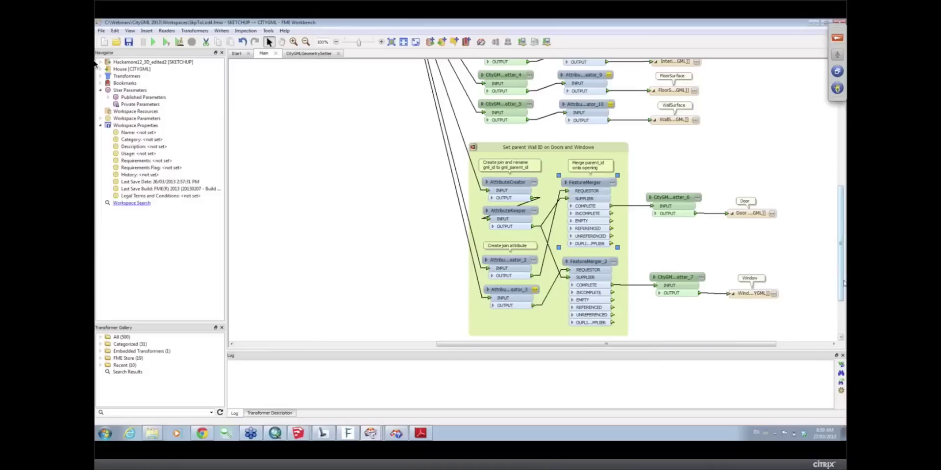
scroll(844, 284, "up", 5)
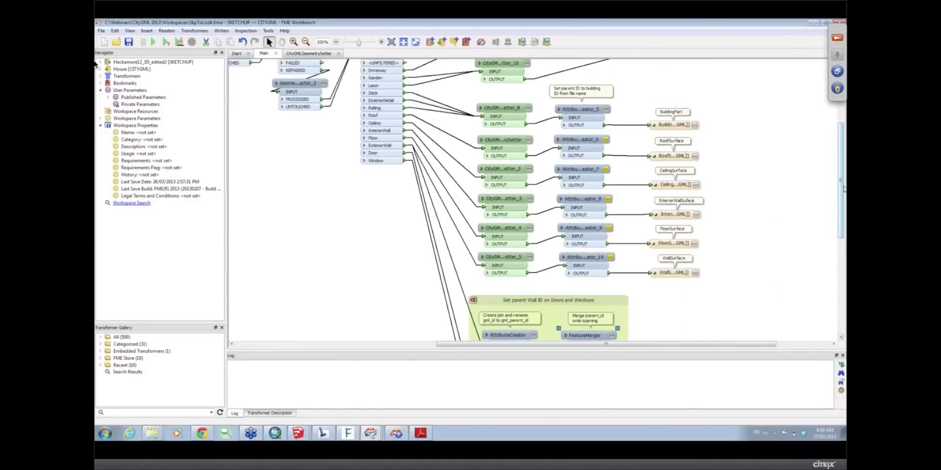
scroll(844, 189, "up", 5)
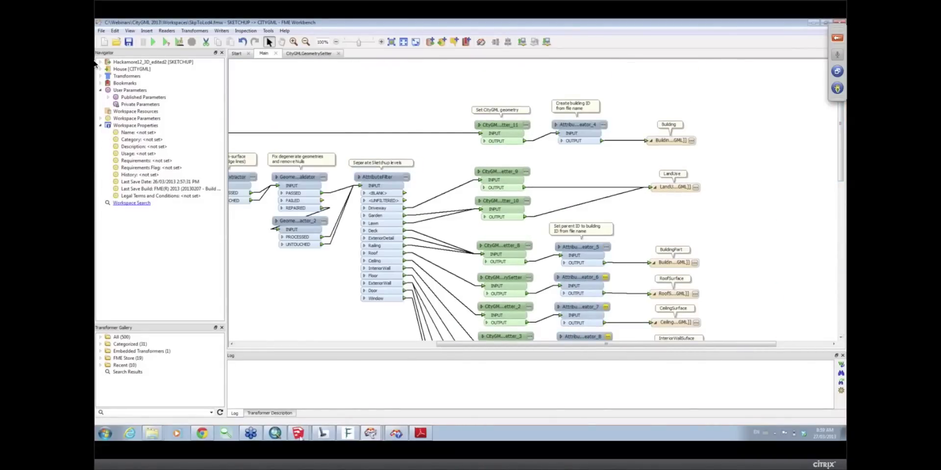
- Show House.gml in FZK Viewer and expand bldg:Building to list its surface groups
left_click(348, 433)
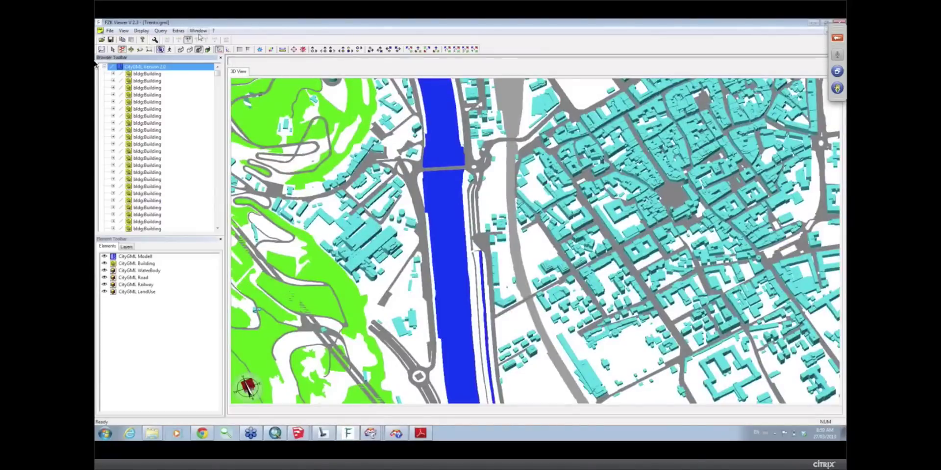
left_click(198, 31)
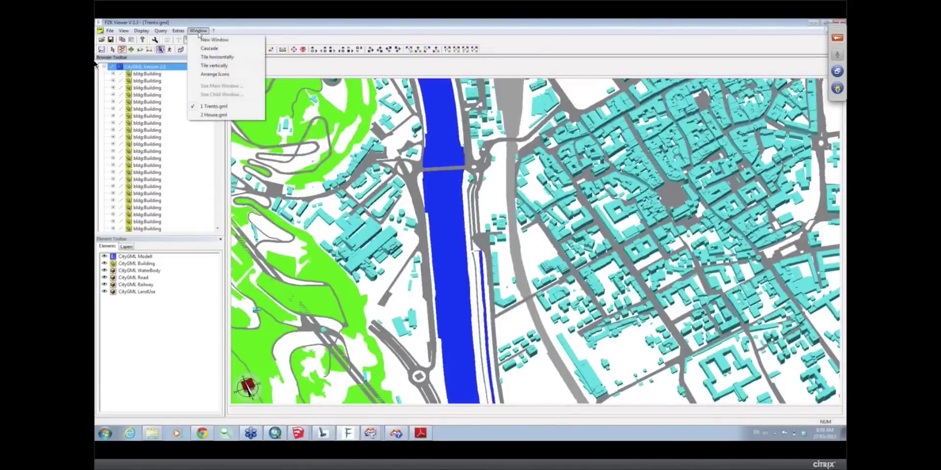
left_click(207, 115)
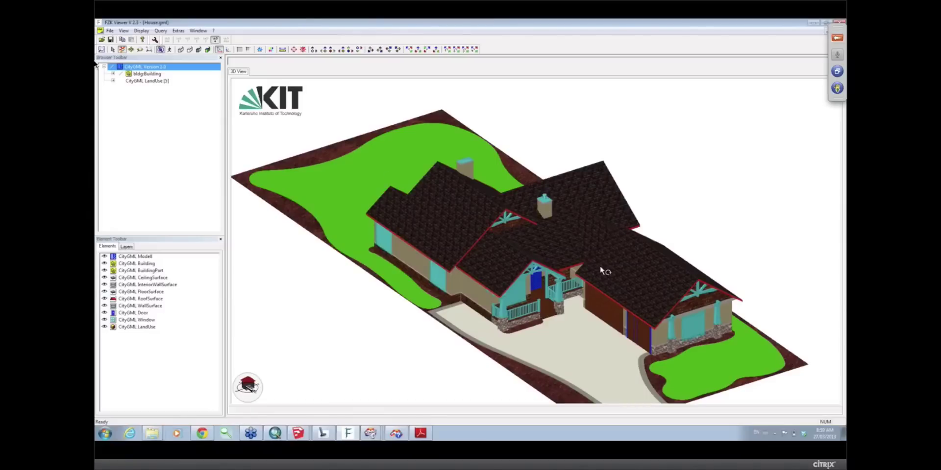
left_click_drag(600, 266, 544, 258)
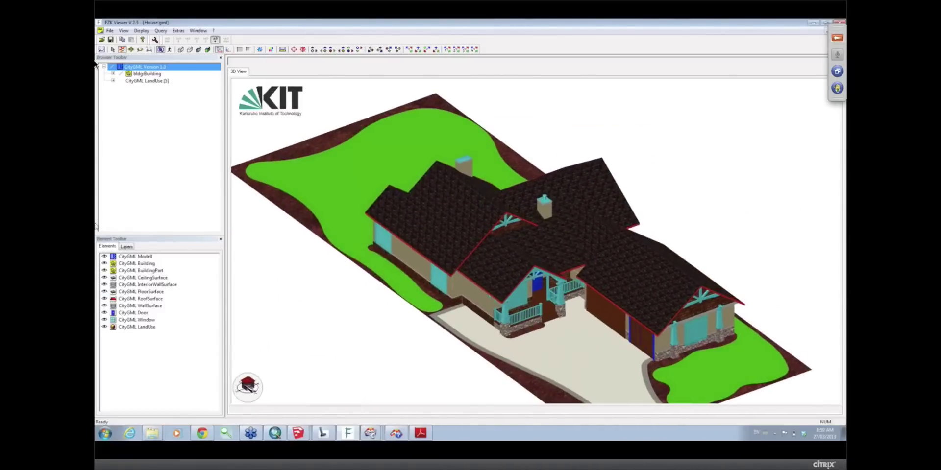
left_click(113, 81)
left_click(112, 81)
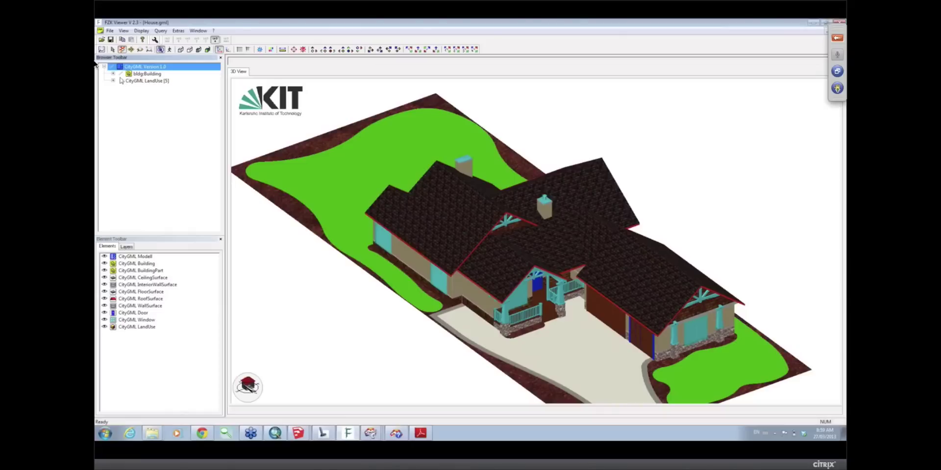
left_click(113, 74)
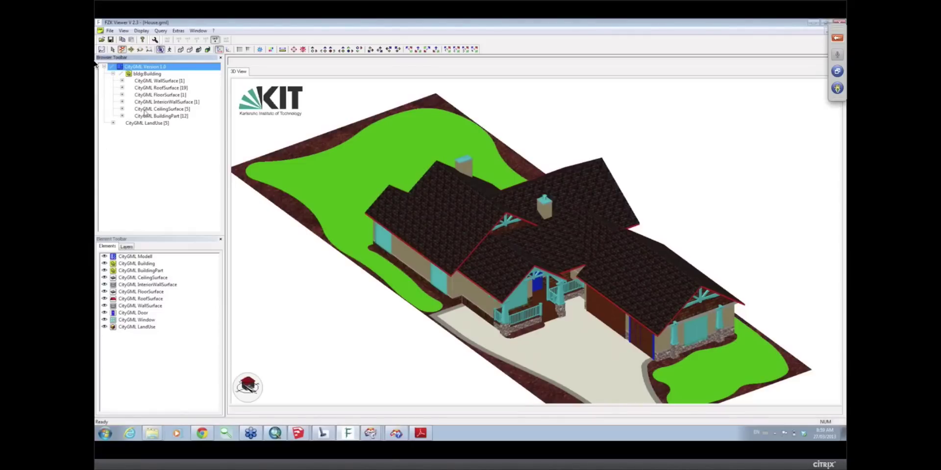
- Expand the wall surface to list its 11 windows and 2 doors, then hide all roof surfaces
left_click(122, 81)
left_click(130, 88)
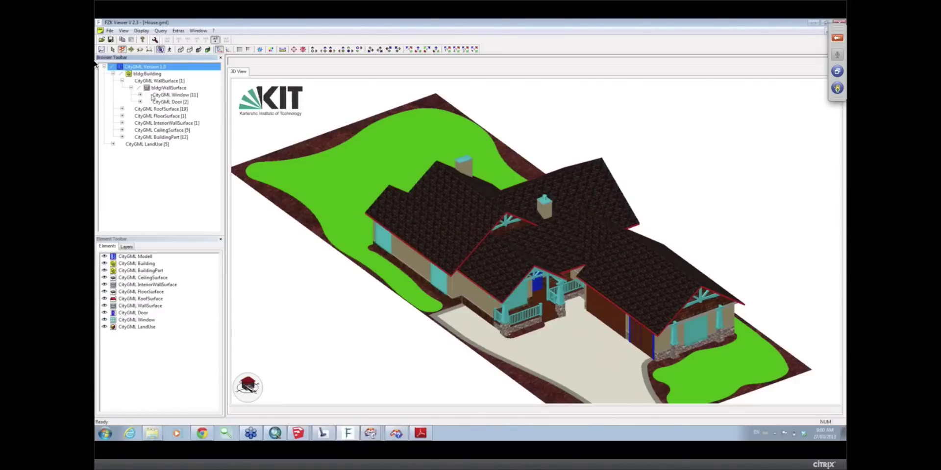
left_click(140, 95)
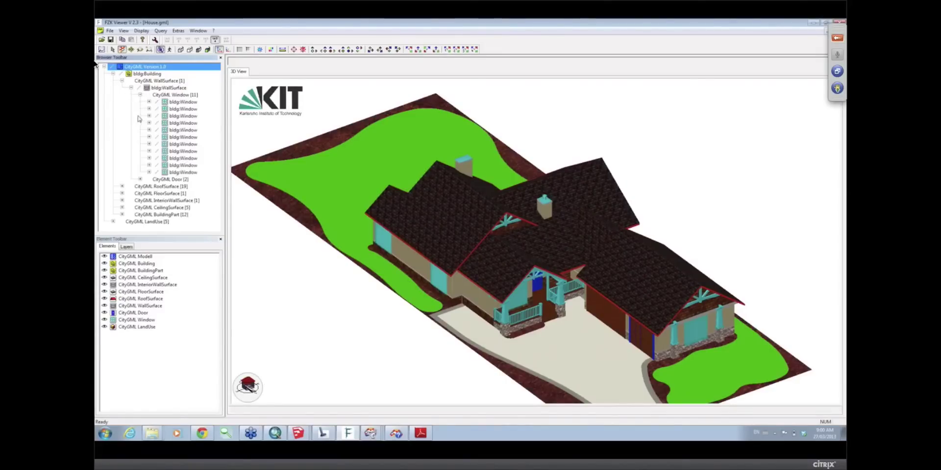
left_click(140, 95)
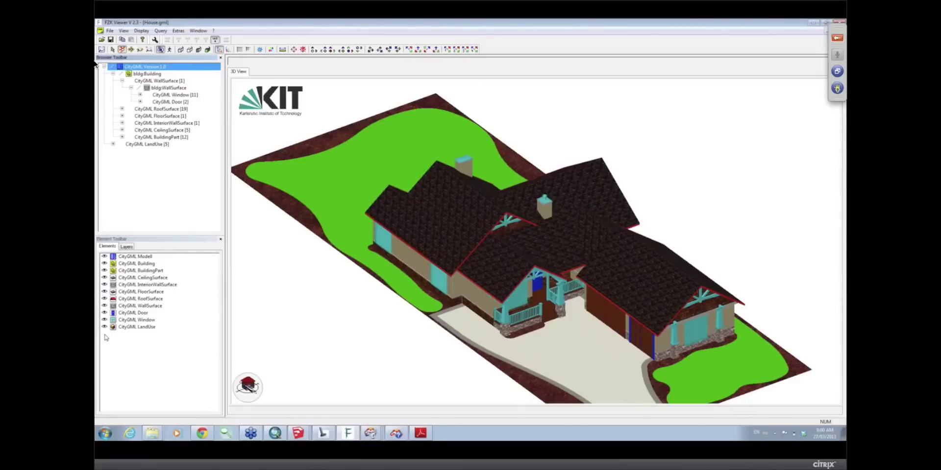
left_click(104, 298)
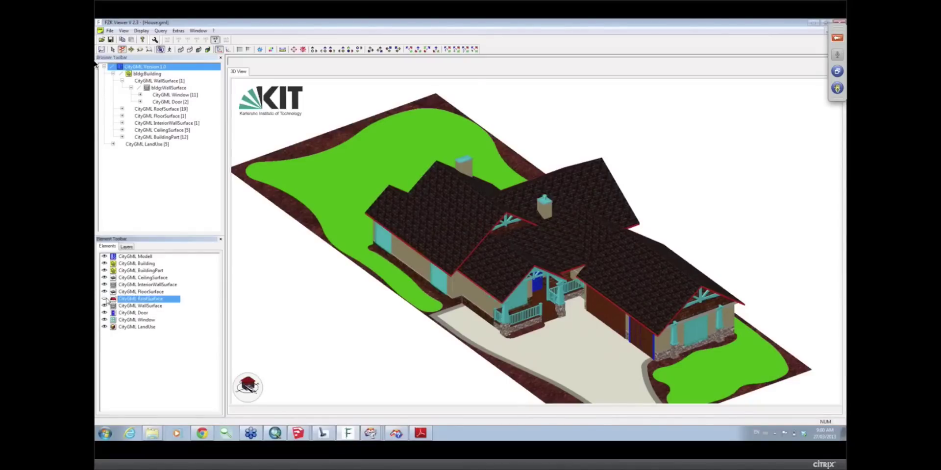